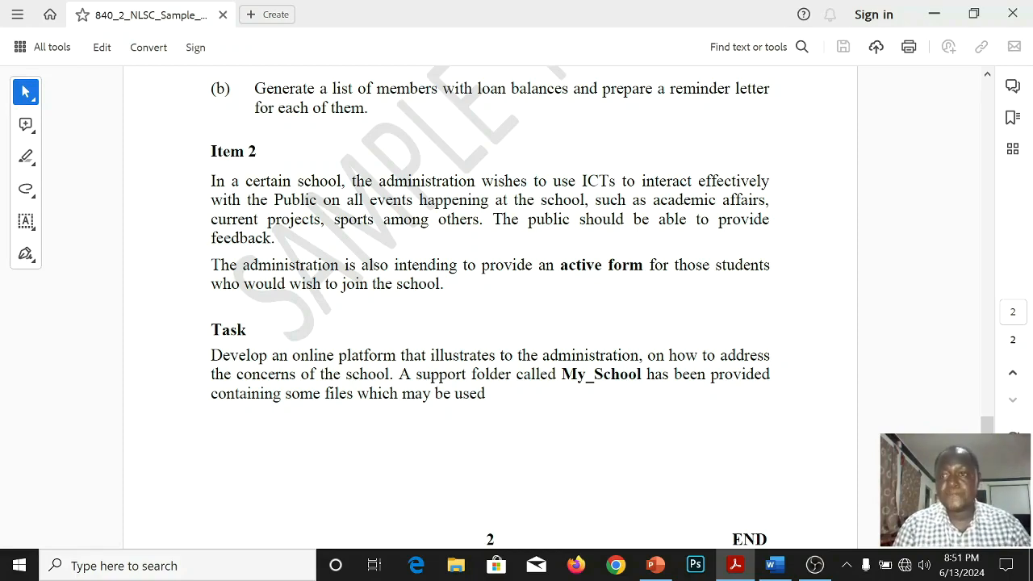
# Minimize the open PDF and presentation windows and launch Microsoft Expression Web 4.
pyautogui.click(934, 14)
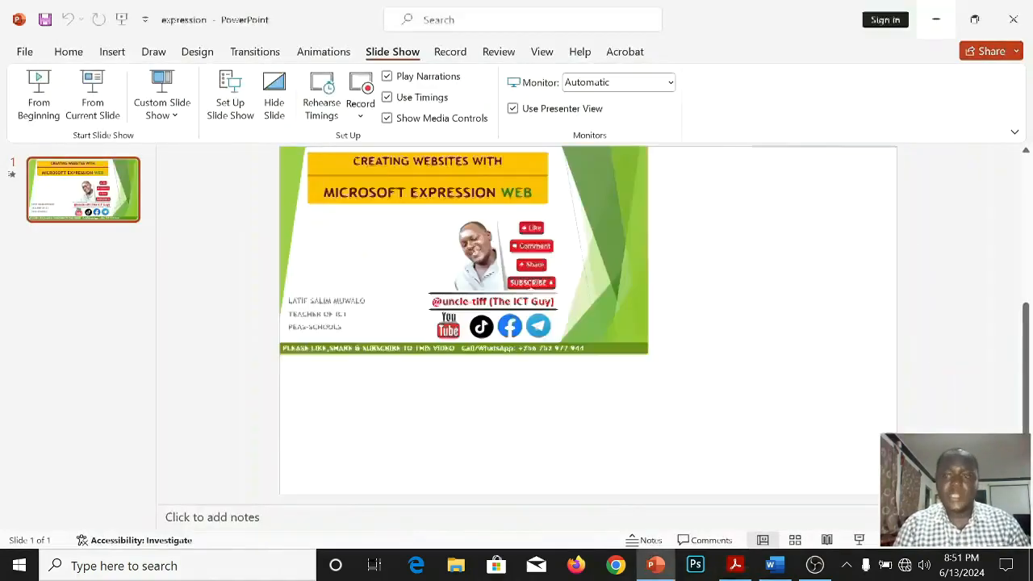
pyautogui.click(933, 13)
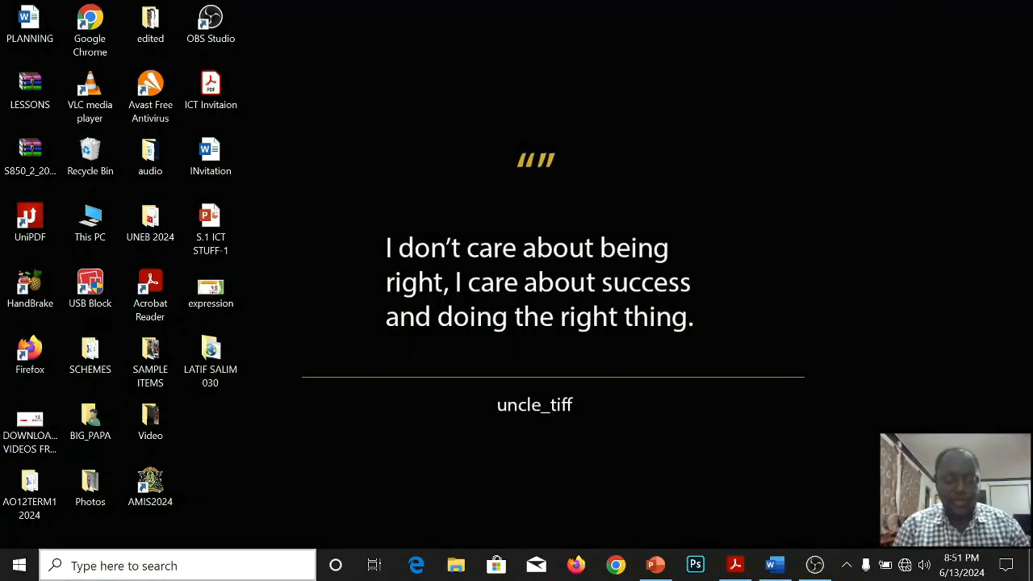
pyautogui.click(121, 565)
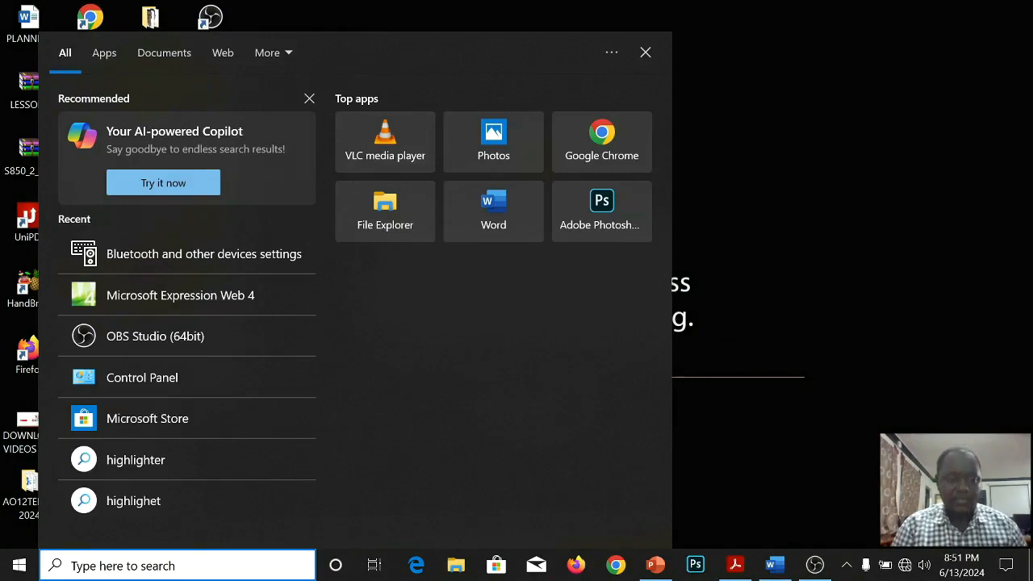
pyautogui.write('expre')
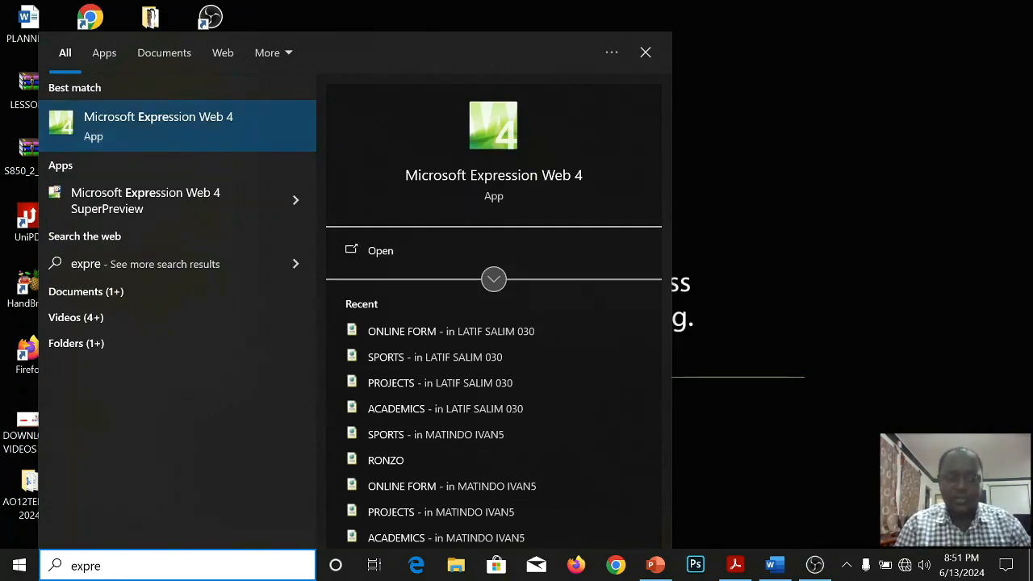
pyautogui.press('Return')
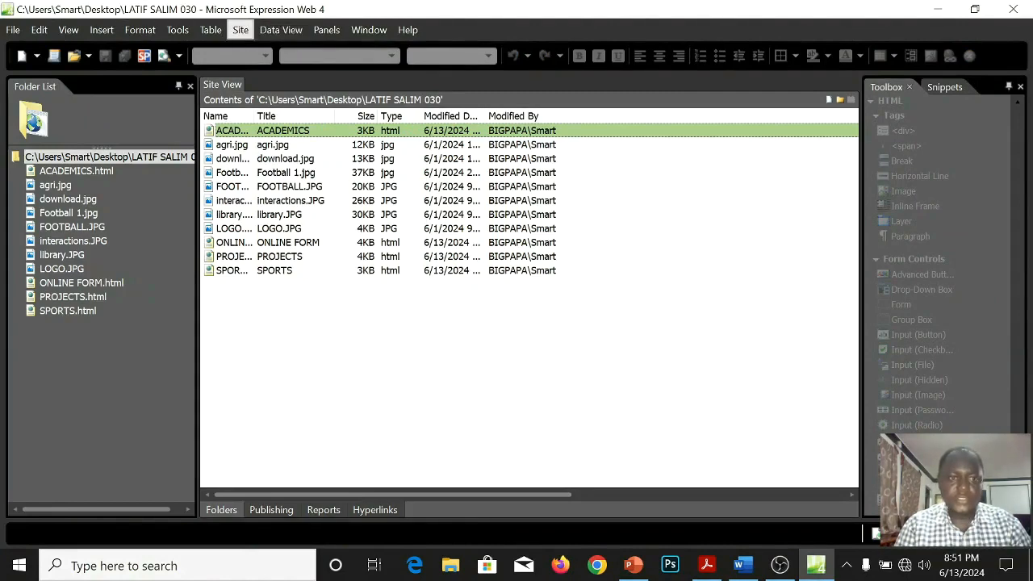
# Delete the currently open site entirely, including all its files and folders.
pyautogui.click(241, 29)
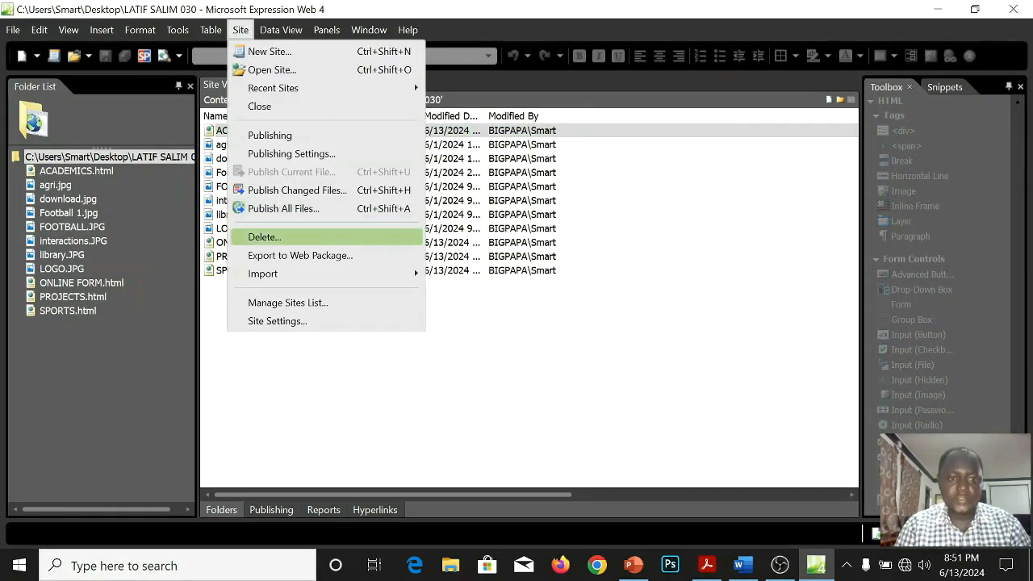
pyautogui.click(265, 237)
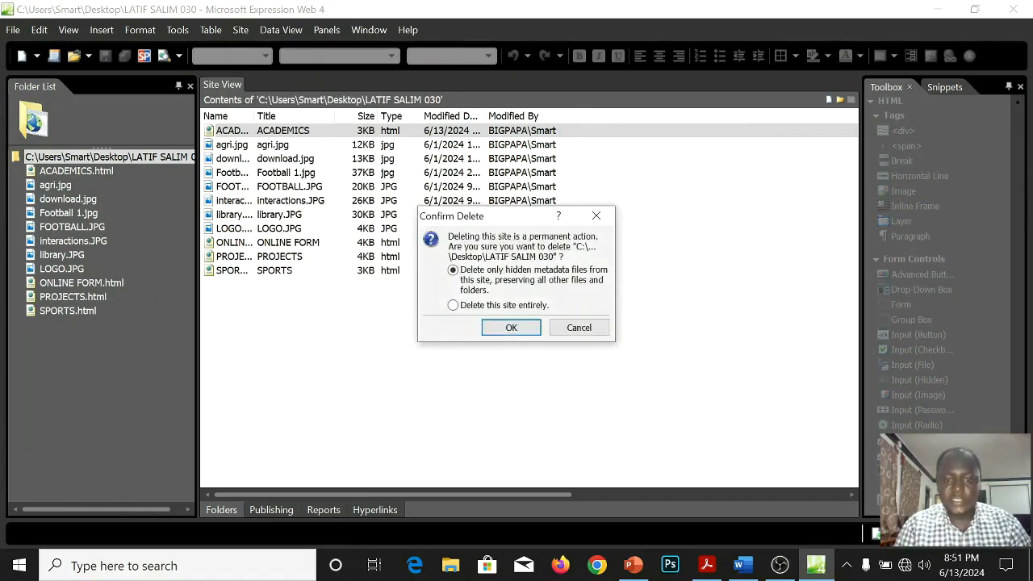
pyautogui.click(454, 305)
pyautogui.click(511, 328)
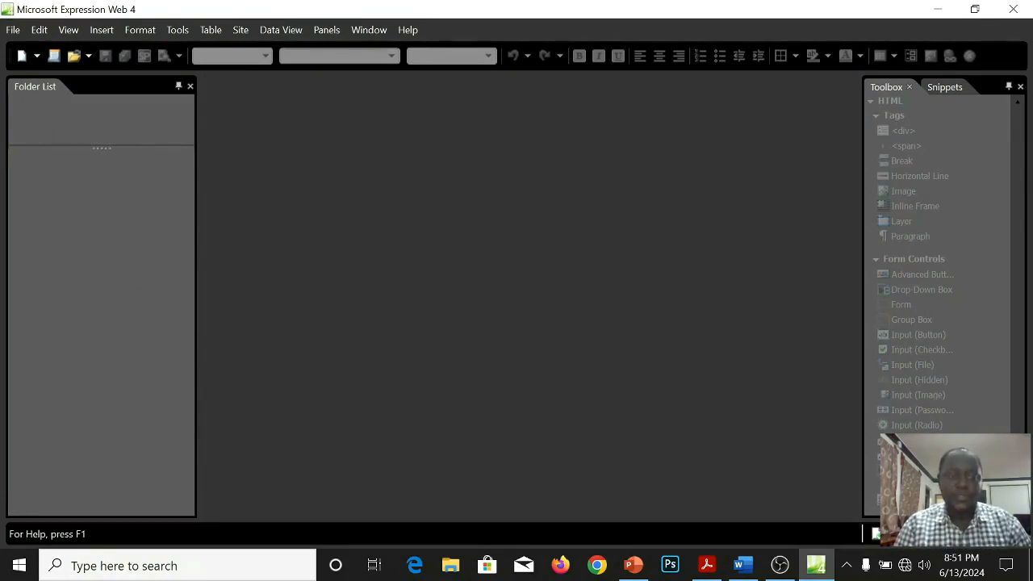
# Start a new One Page Site and create a Desktop folder for its location, named with the candidate's name.
pyautogui.click(241, 30)
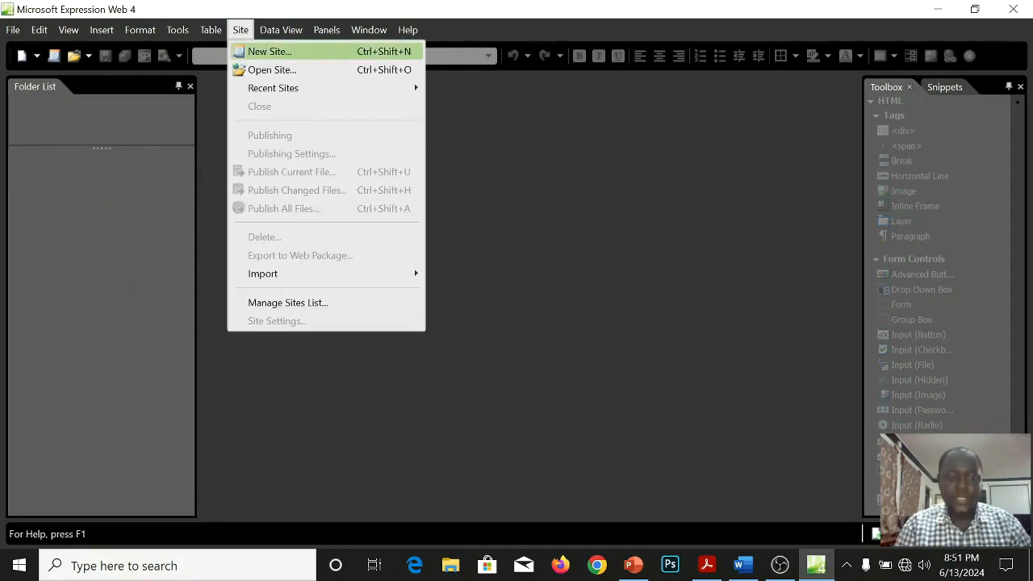
pyautogui.click(270, 52)
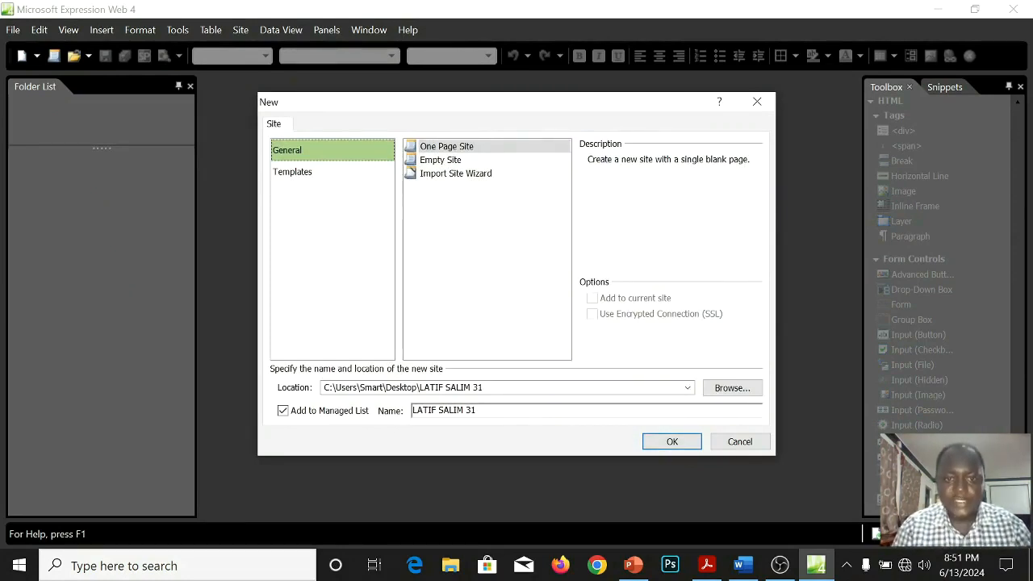
pyautogui.click(447, 147)
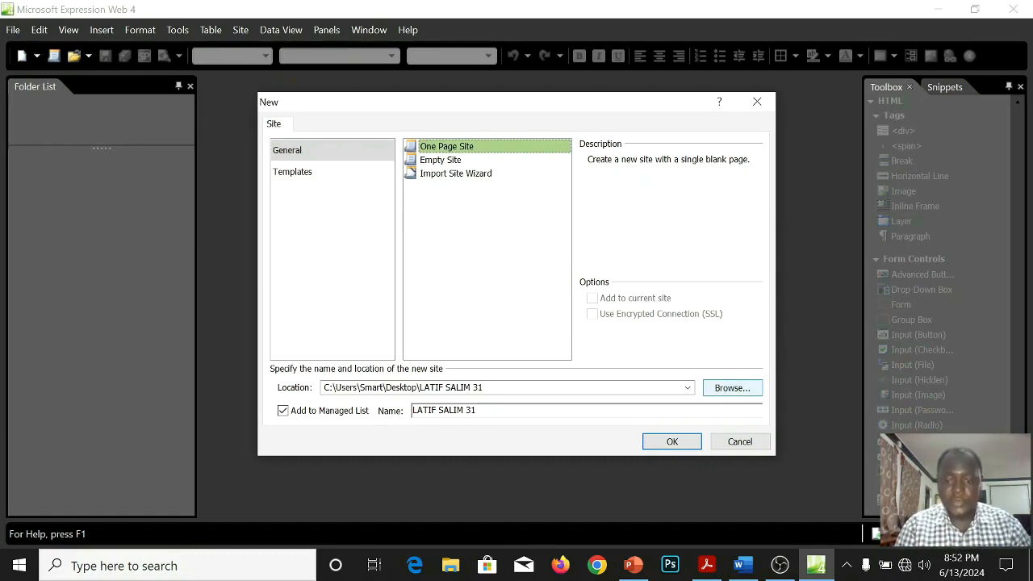
pyautogui.click(732, 388)
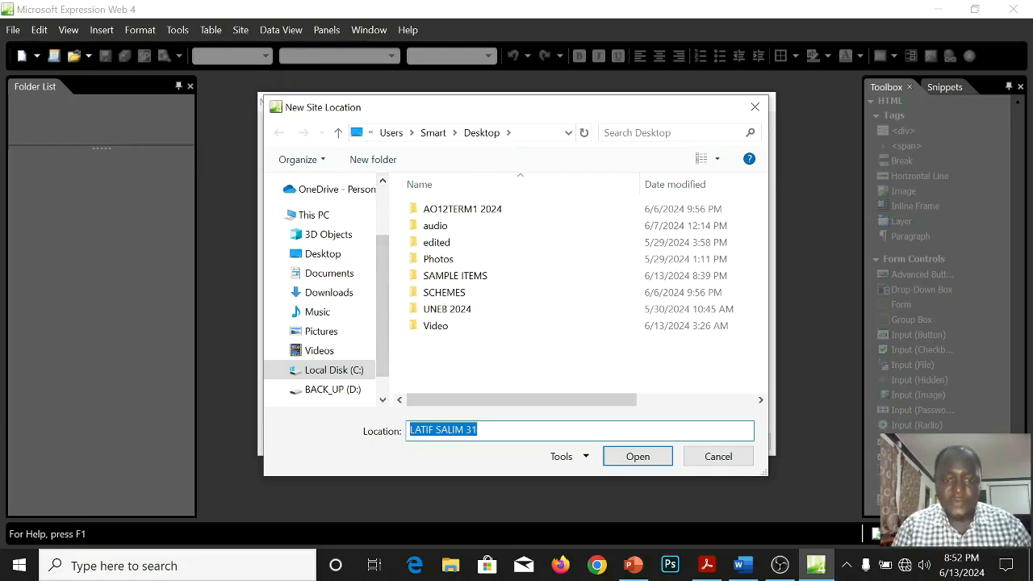
pyautogui.click(373, 159)
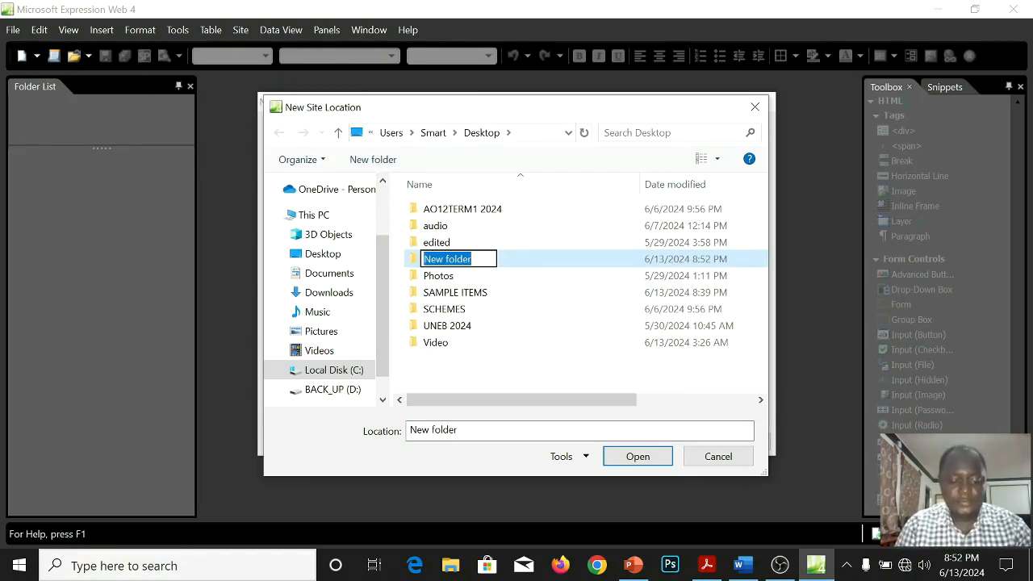
pyautogui.write('LATI')
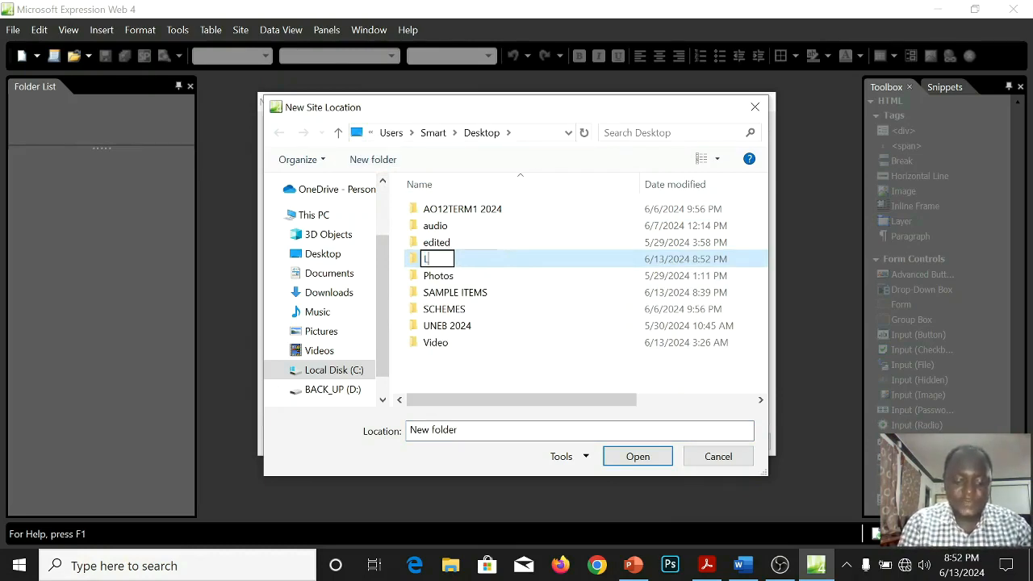
pyautogui.write('F')
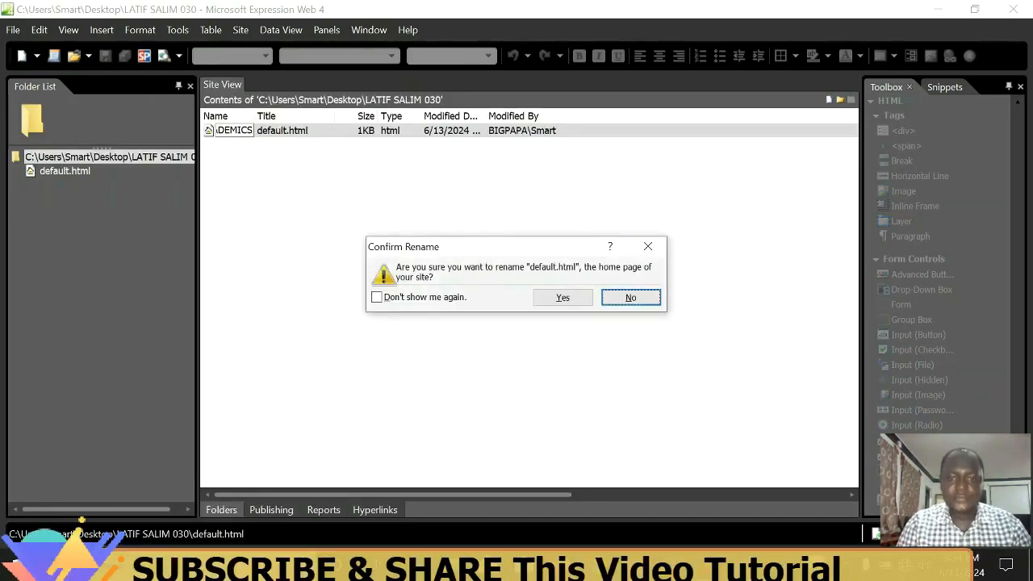
# Rename the home page default.html to ACADEMICS.html, then open the page for editing and save it.
pyautogui.click(562, 297)
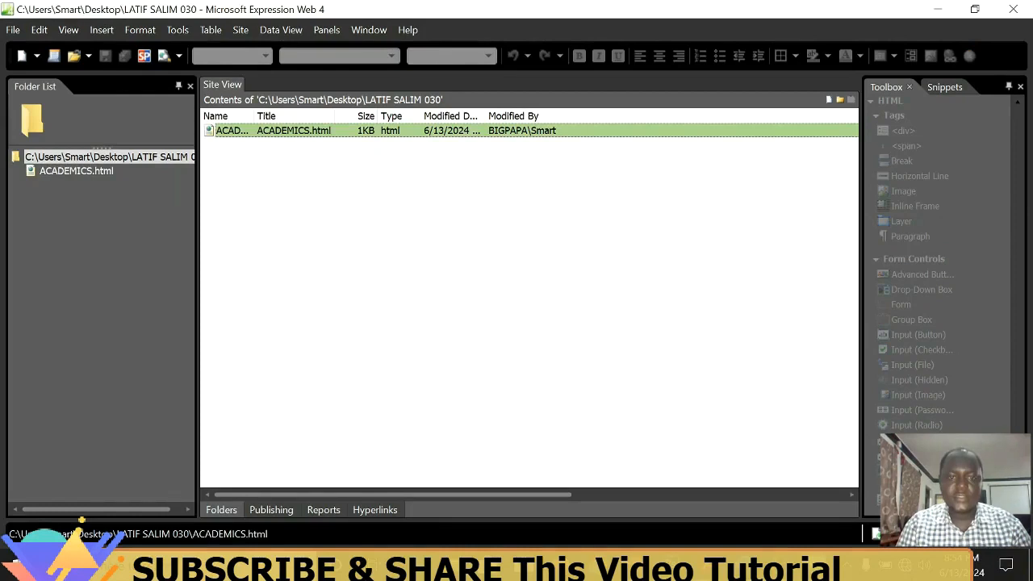
pyautogui.press('Return')
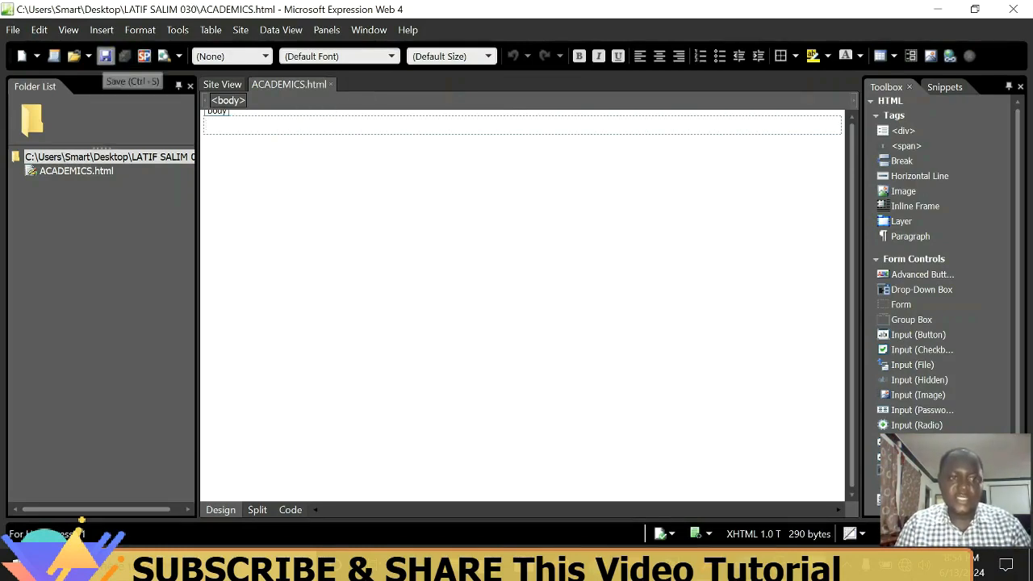
pyautogui.click(106, 56)
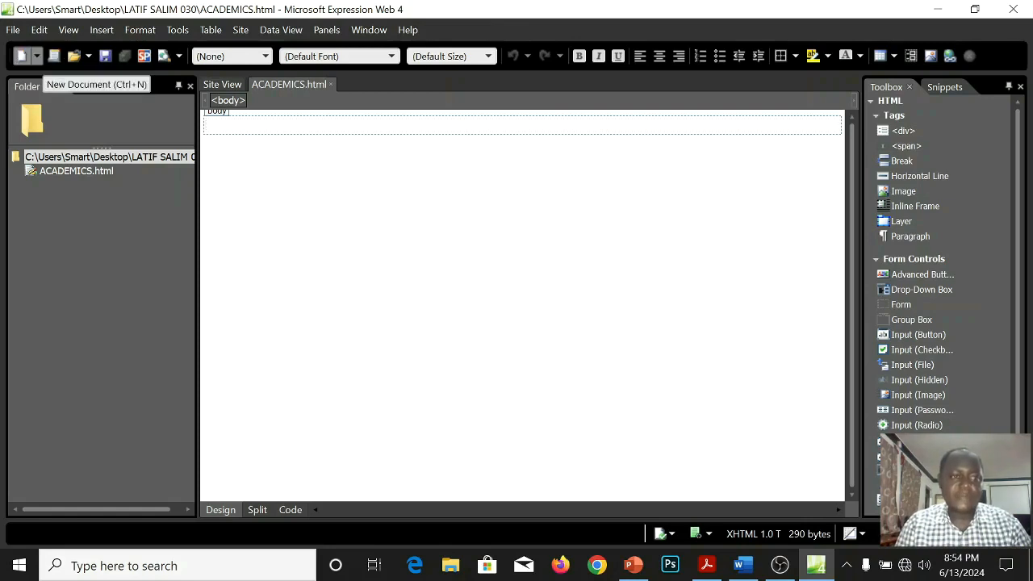
# Create a new blank page and set its page title to PROJECTS in the page properties.
pyautogui.click(22, 56)
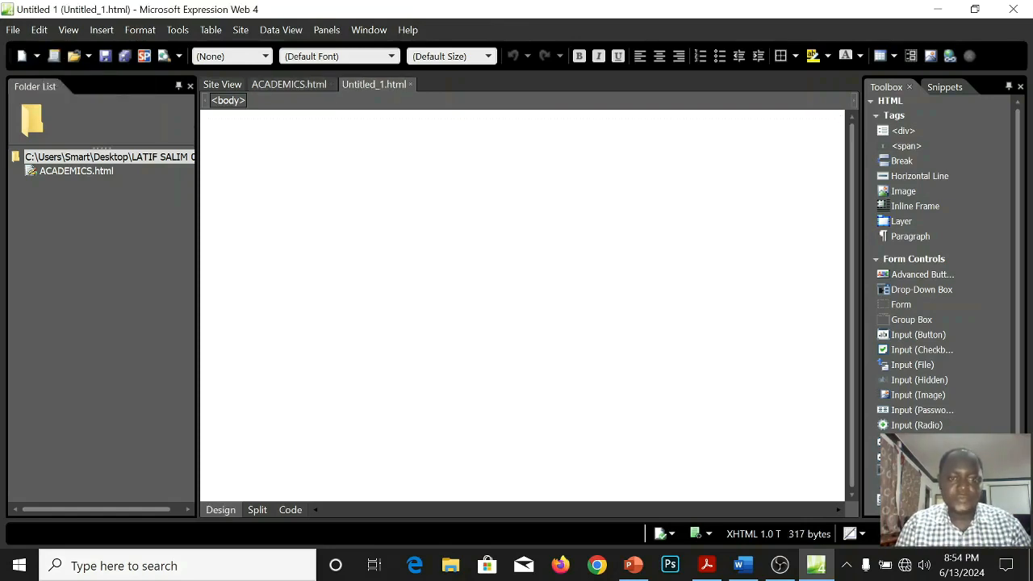
pyautogui.rightClick(243, 142)
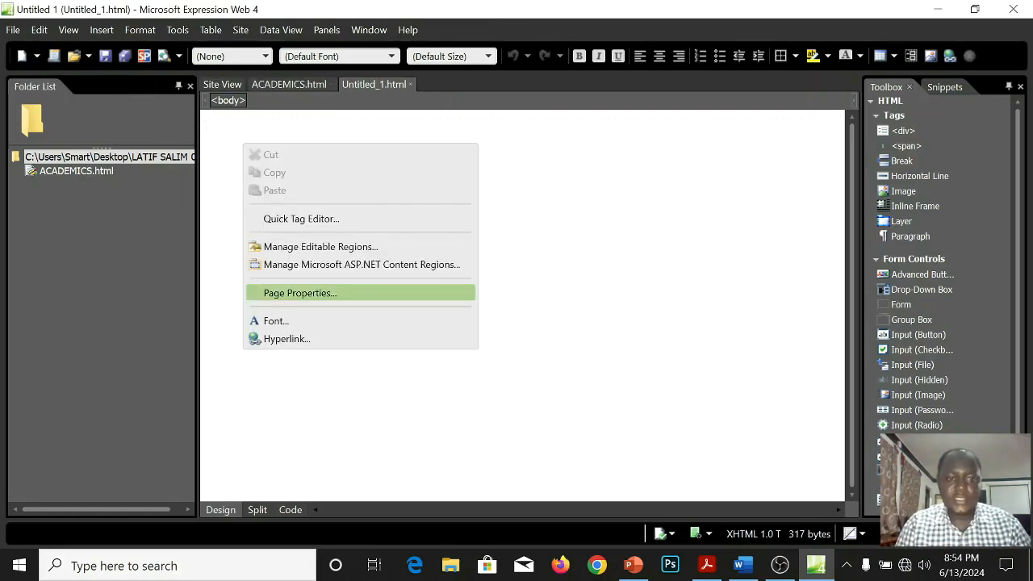
pyautogui.click(347, 293)
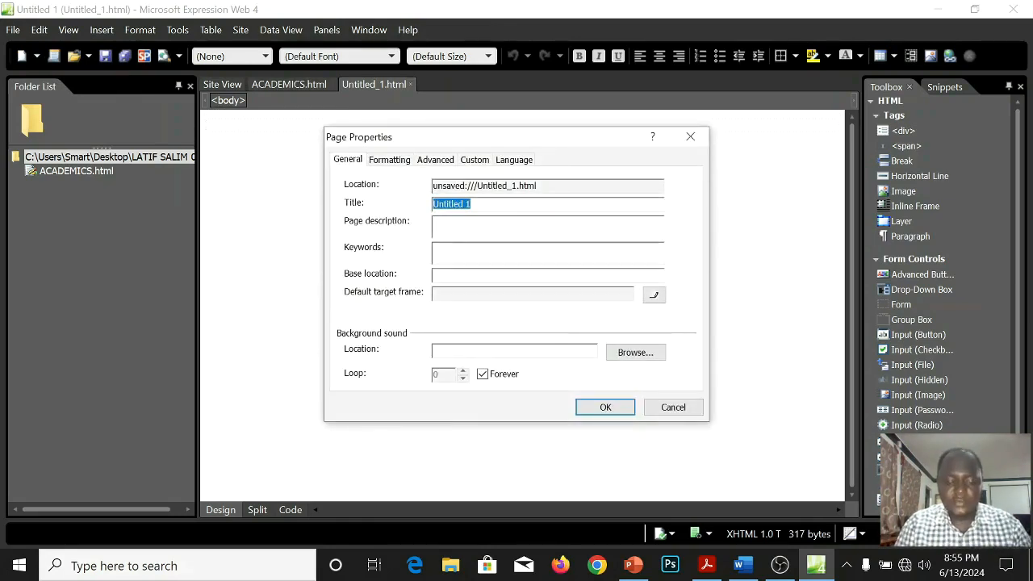
pyautogui.write('PROJ')
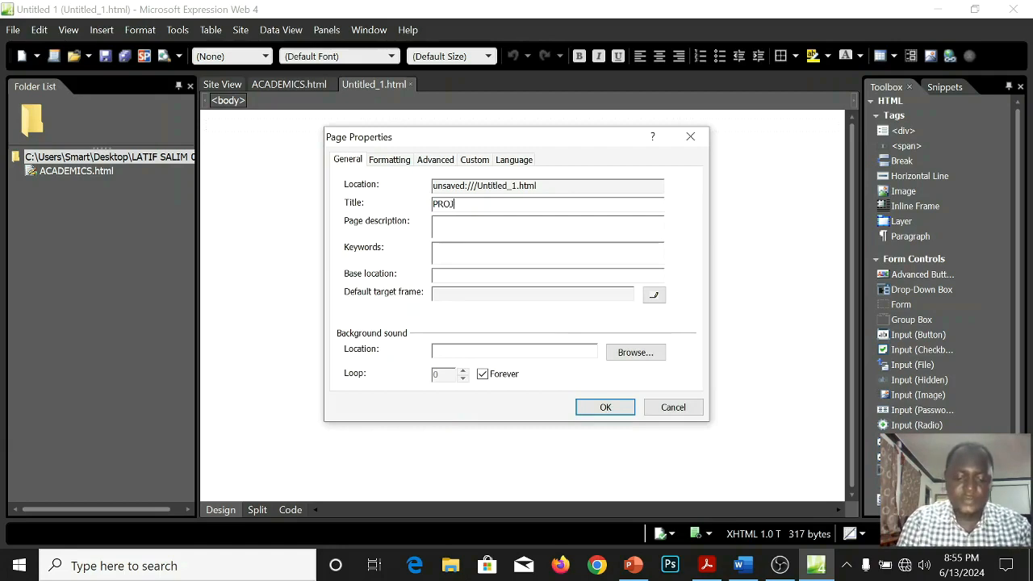
pyautogui.write('ECTS')
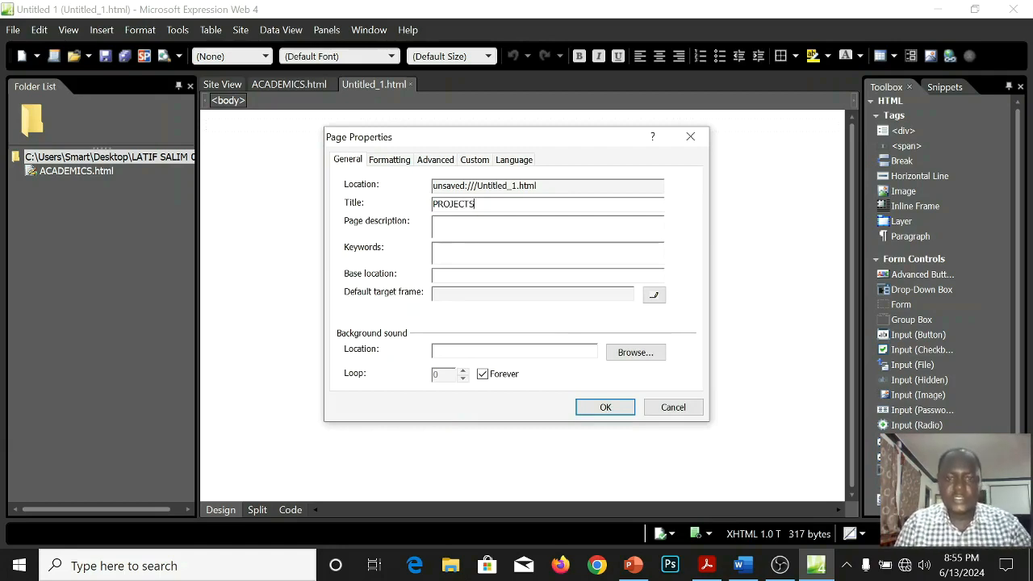
pyautogui.click(605, 406)
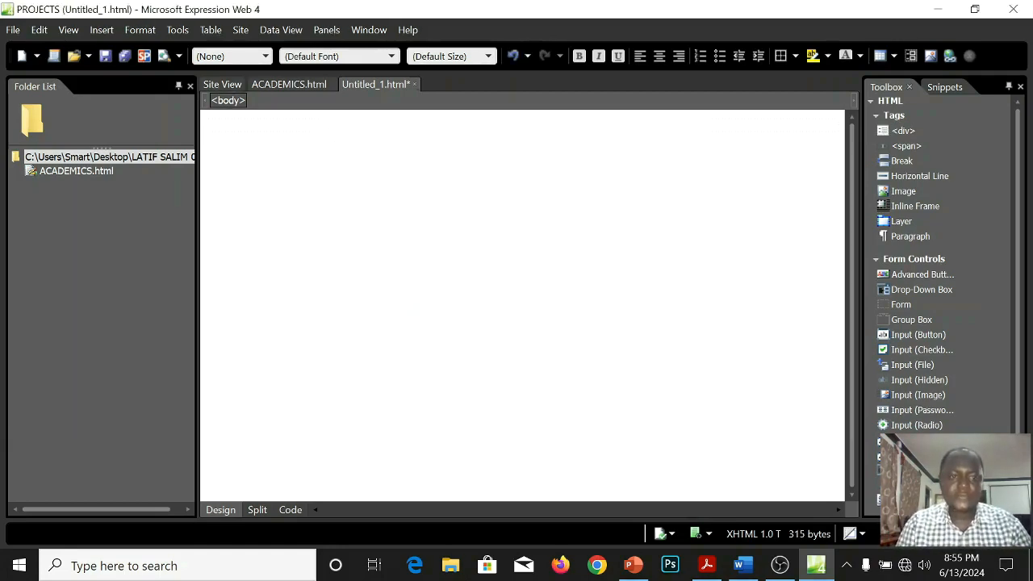
# Save the new page in the site folder with the file name PROJECTS.
pyautogui.click(104, 56)
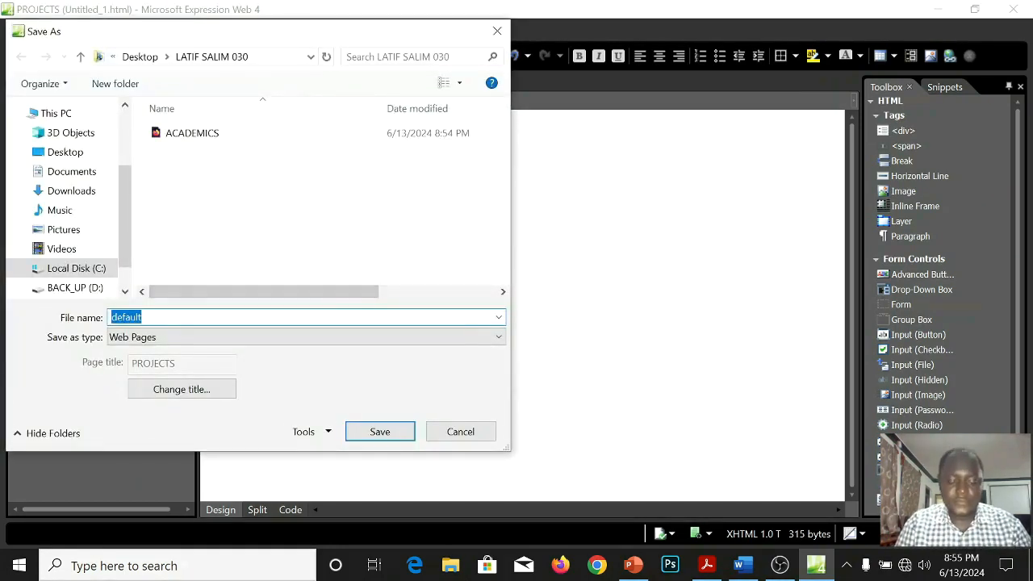
pyautogui.write('PRO')
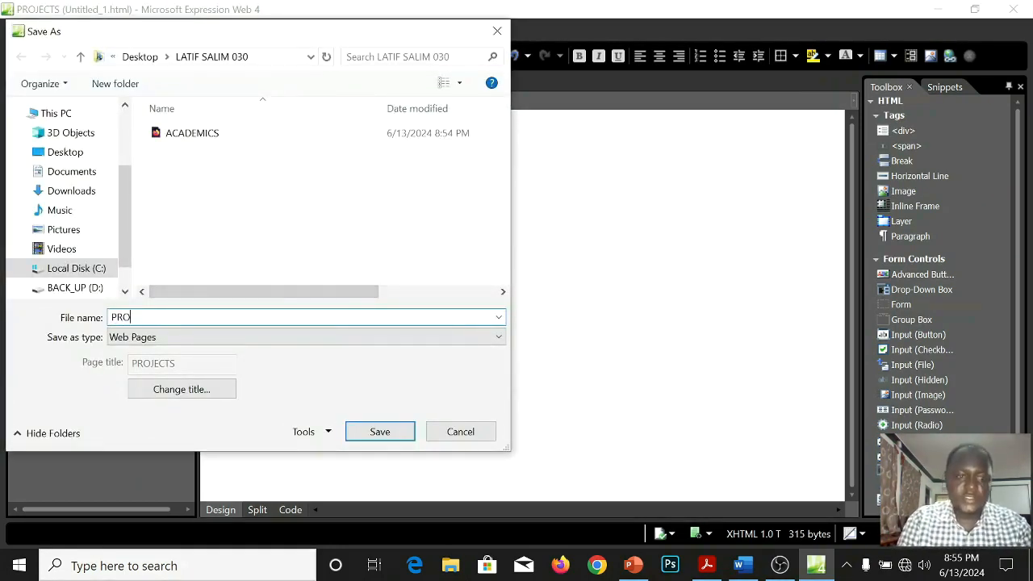
pyautogui.write('JECTS')
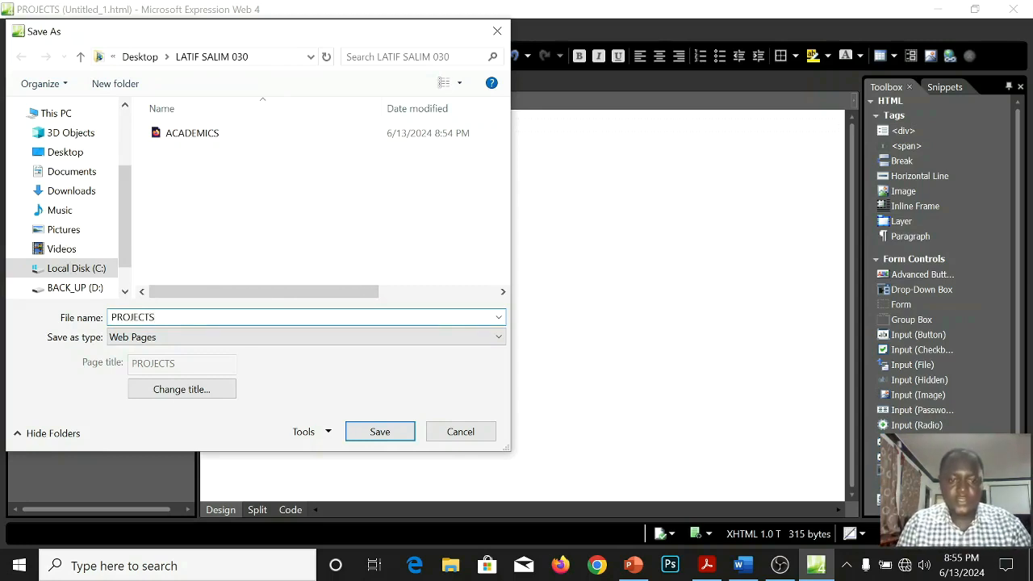
pyautogui.press('Return')
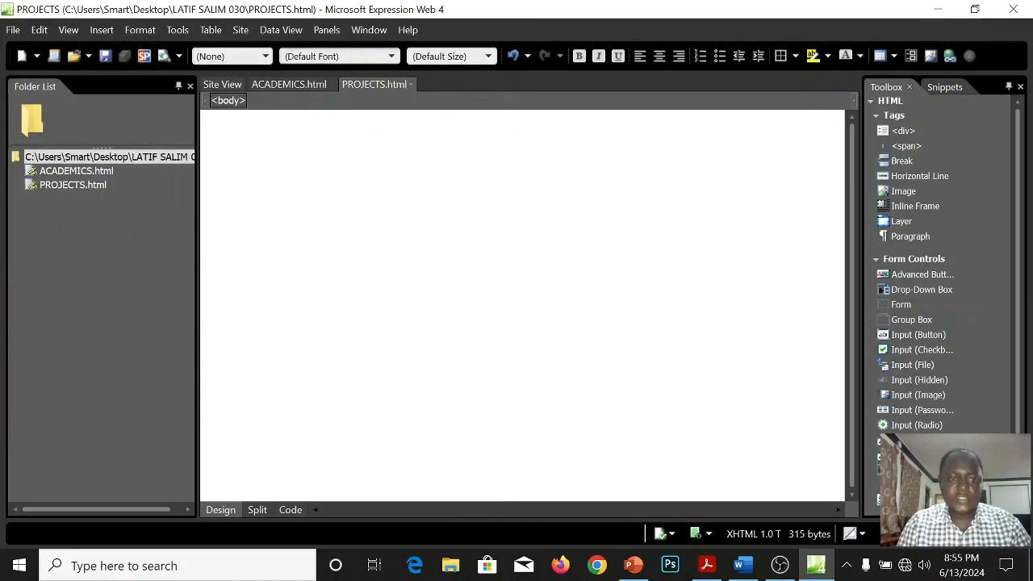
# Create another blank page and set its page title to SPORTS in the page properties.
pyautogui.click(21, 56)
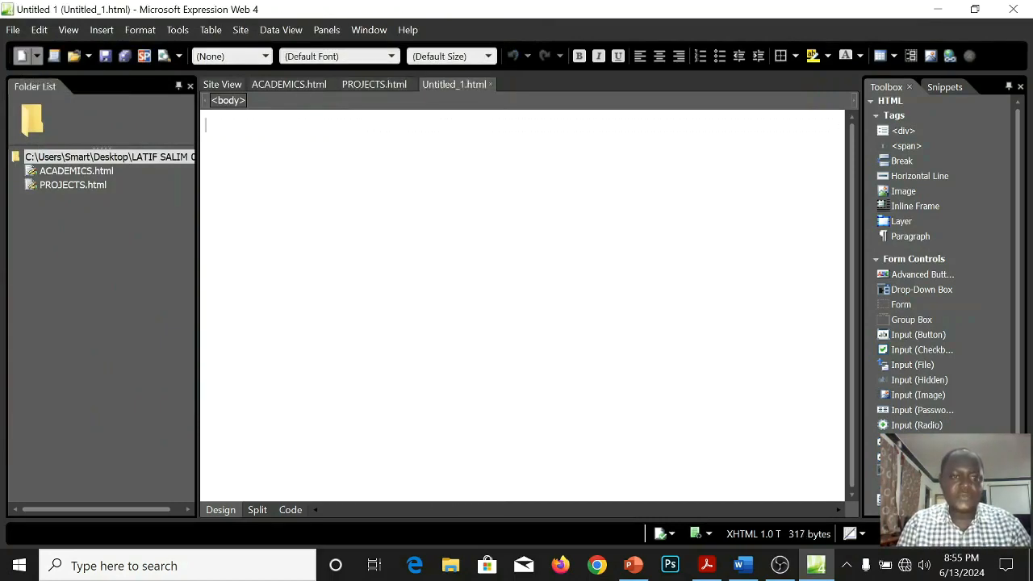
pyautogui.rightClick(289, 153)
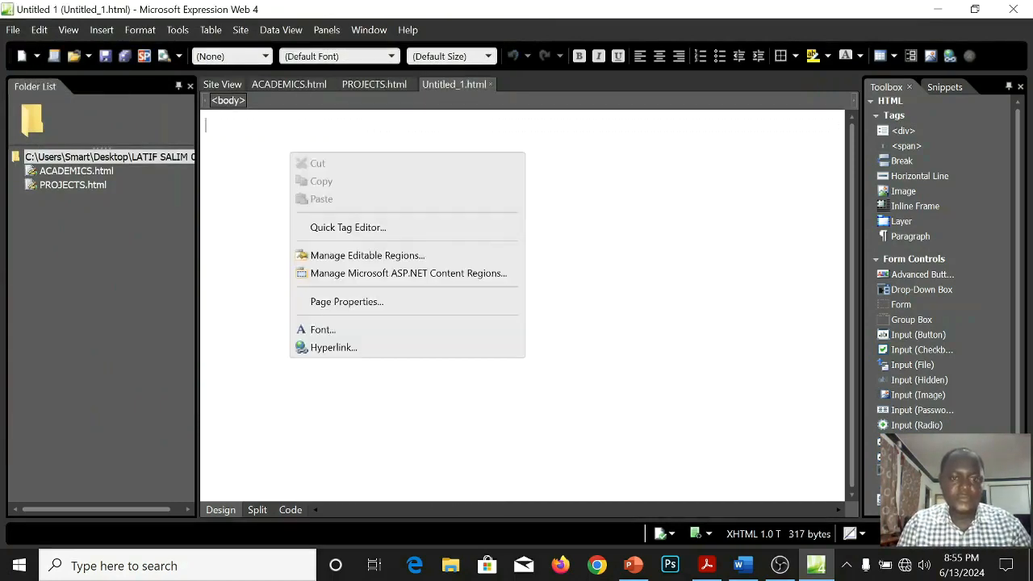
pyautogui.click(347, 301)
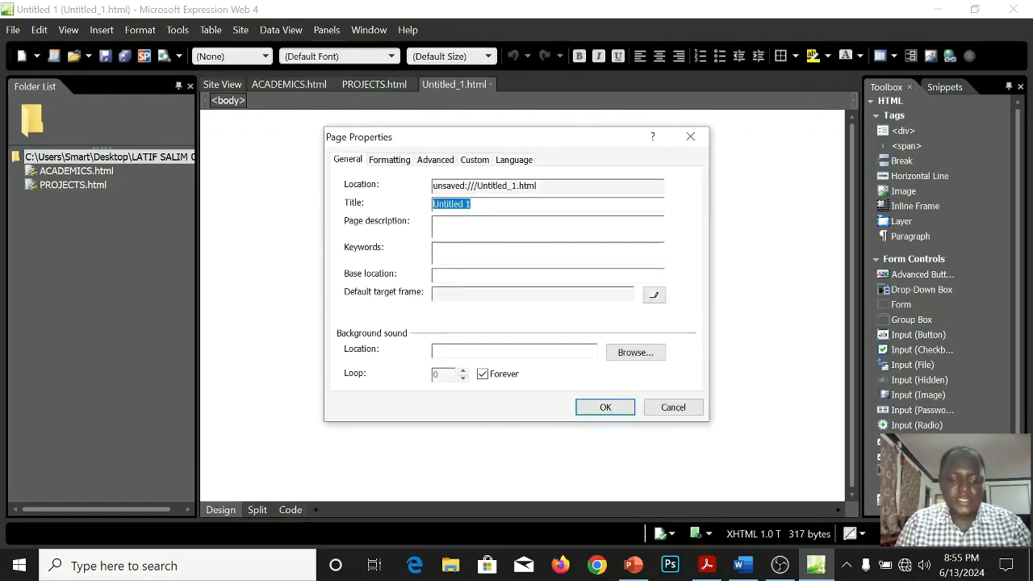
pyautogui.write('SPORTS')
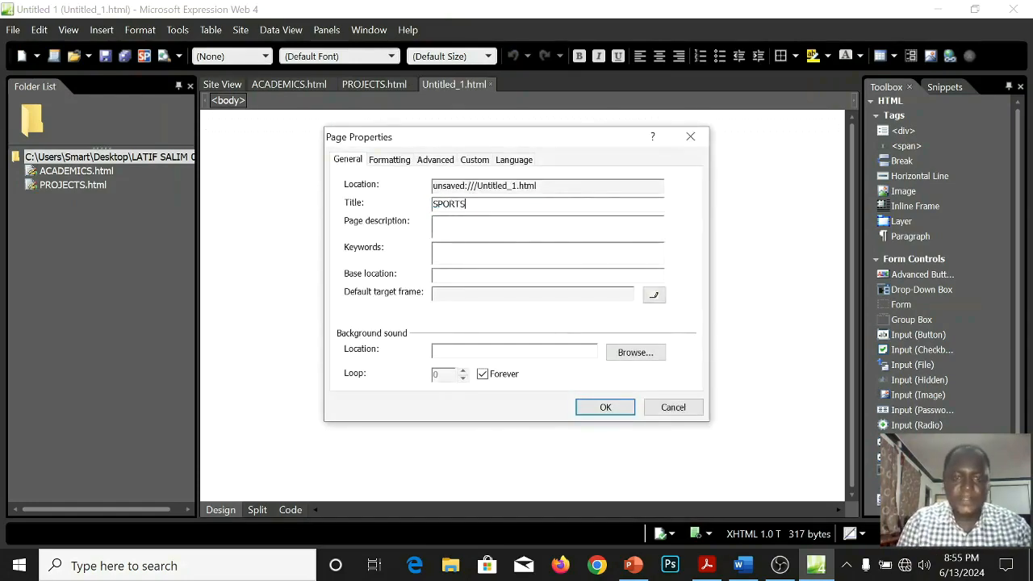
pyautogui.press('Return')
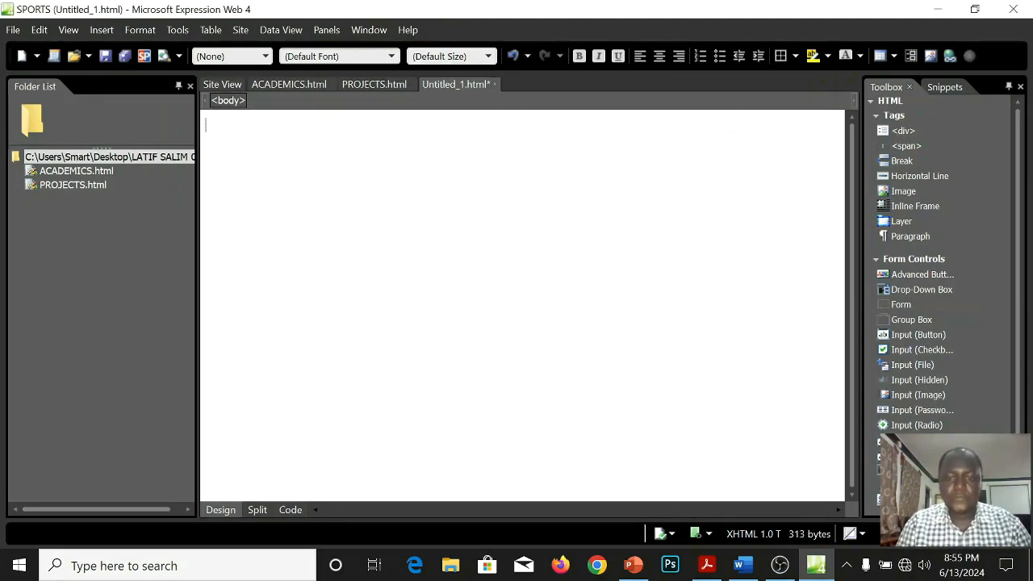
# Save the untitled page in the site folder with the file name SPORTS.
pyautogui.click(105, 55)
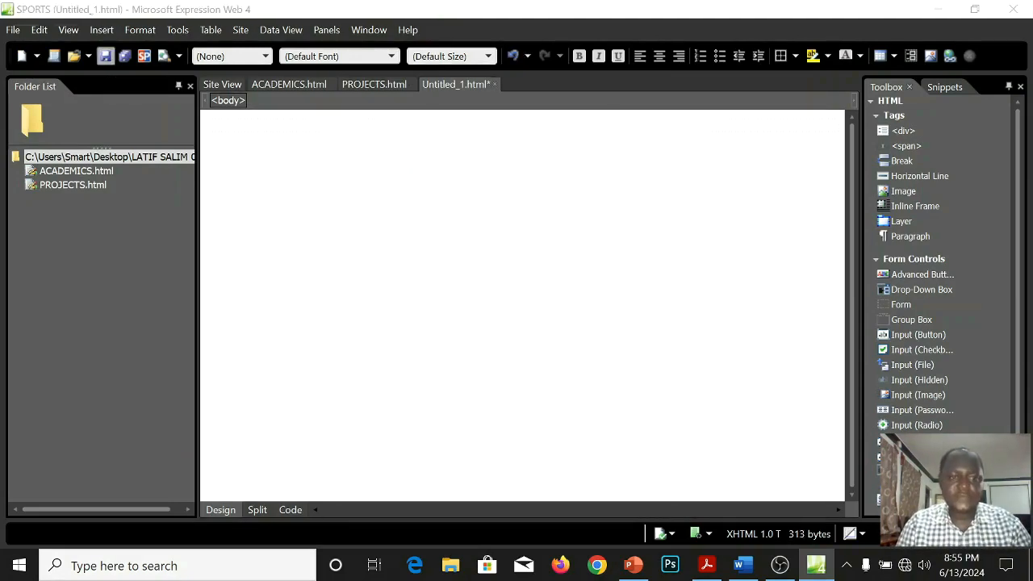
pyautogui.write('SPORTS')
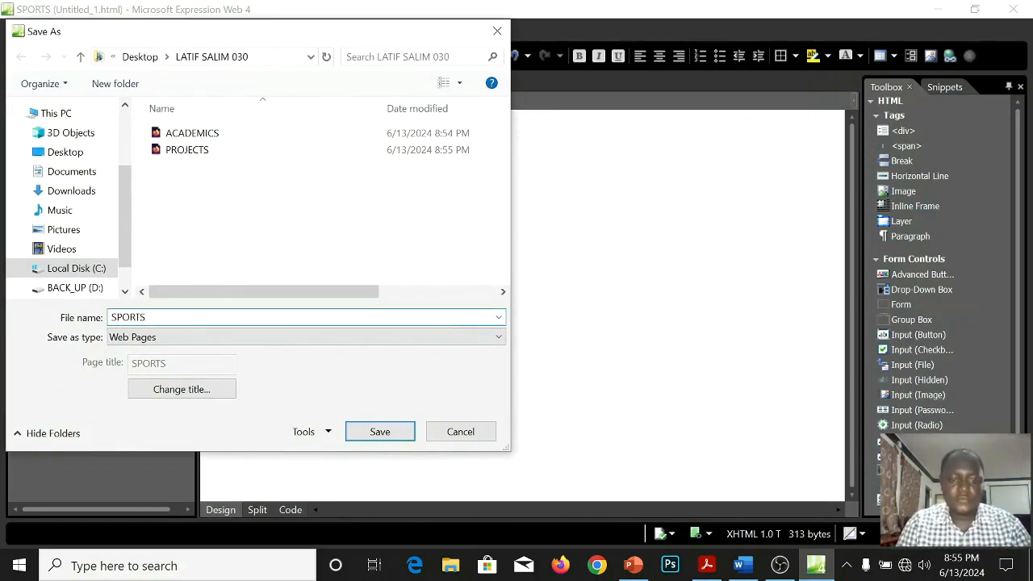
pyautogui.press('Return')
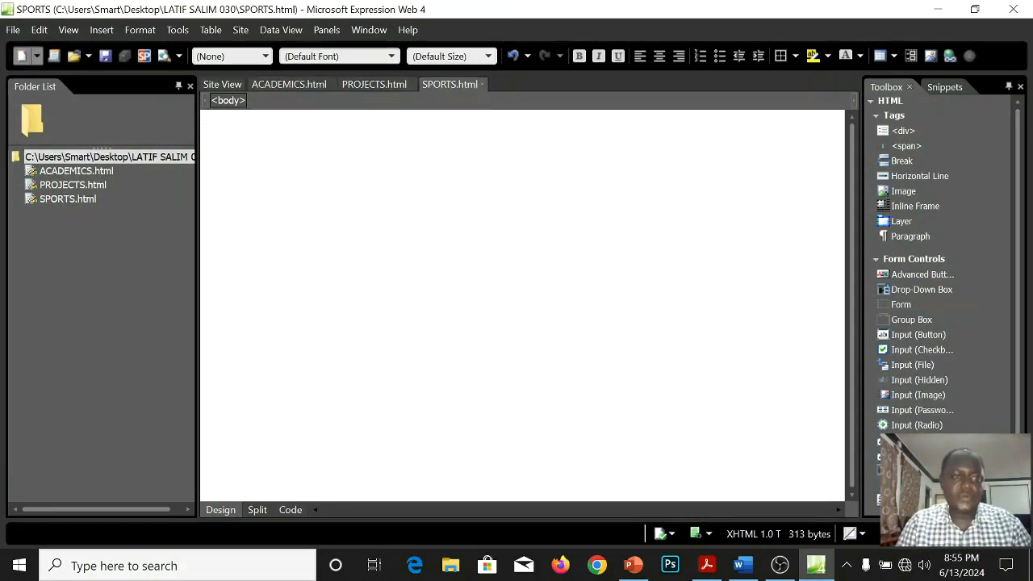
# Create another blank page and set its page title to ONLINE FORM in the page properties.
pyautogui.click(21, 56)
pyautogui.rightClick(228, 148)
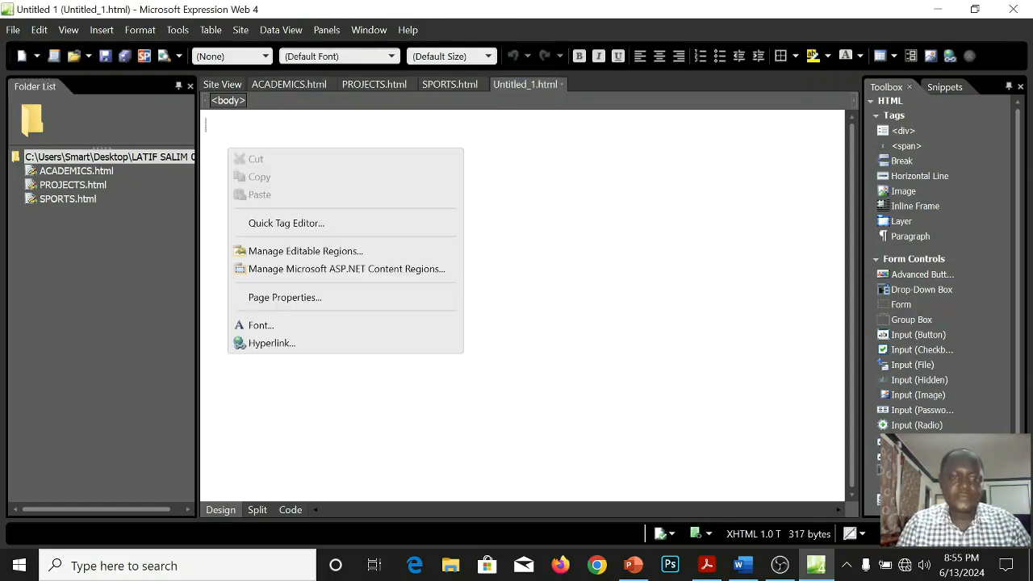
pyautogui.click(285, 296)
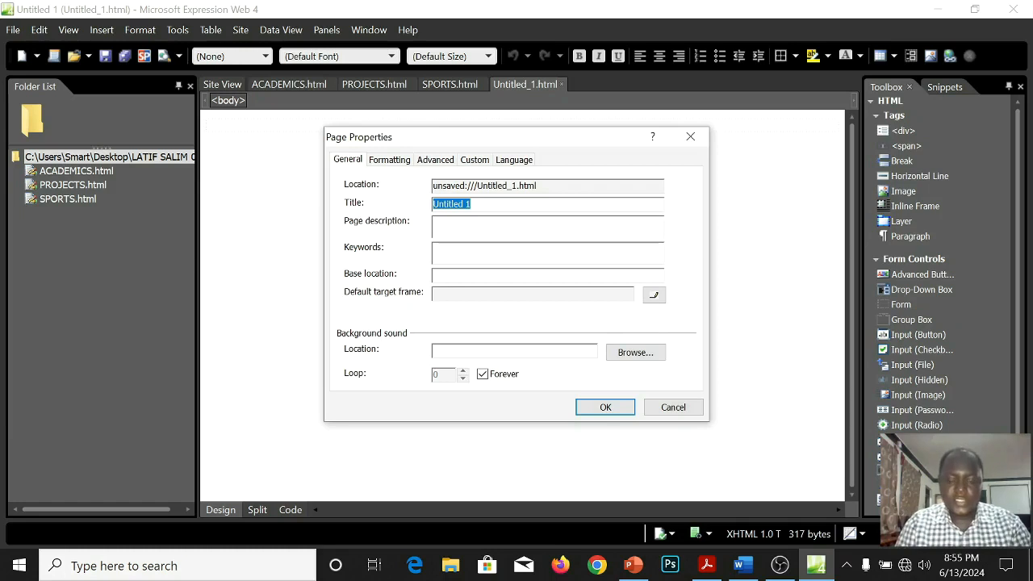
pyautogui.write('ONLINE')
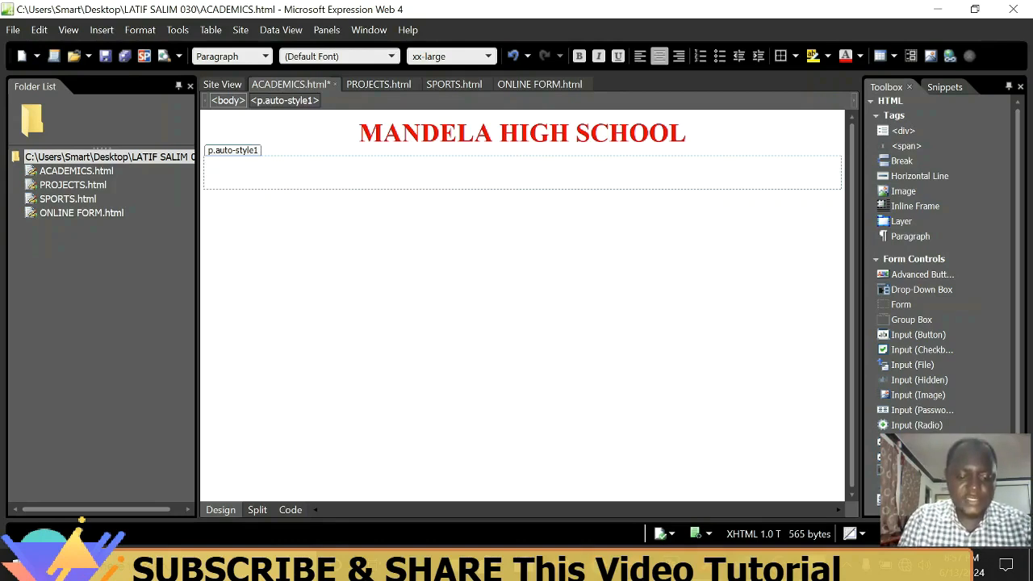
# Begin the motto text "Striv" in bold on the empty line below the MANDELA HIGH SCHOOL heading of the academics page.
pyautogui.hotkey('ctrl', 'b')
pyautogui.write('Str')
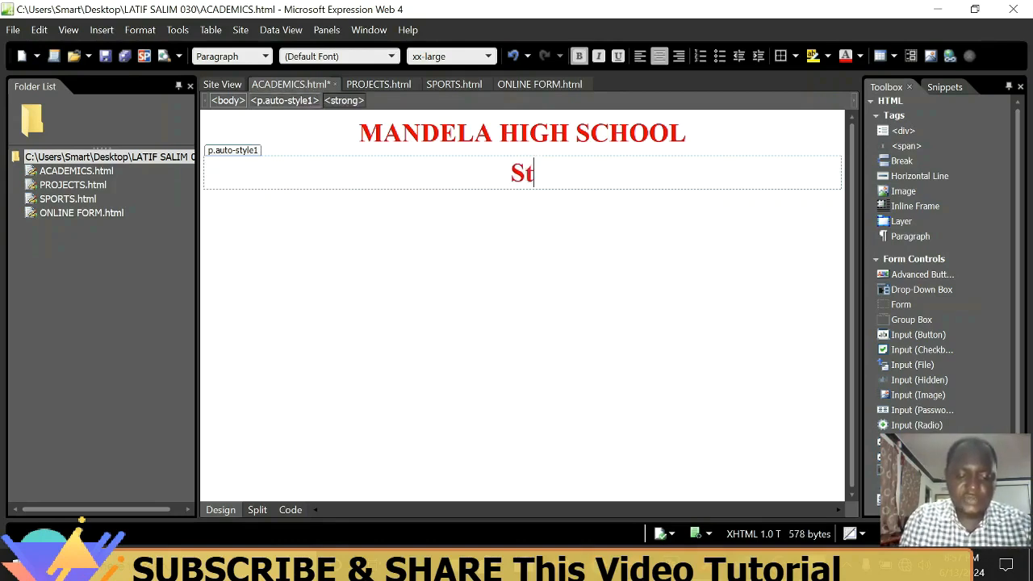
pyautogui.write('iv')
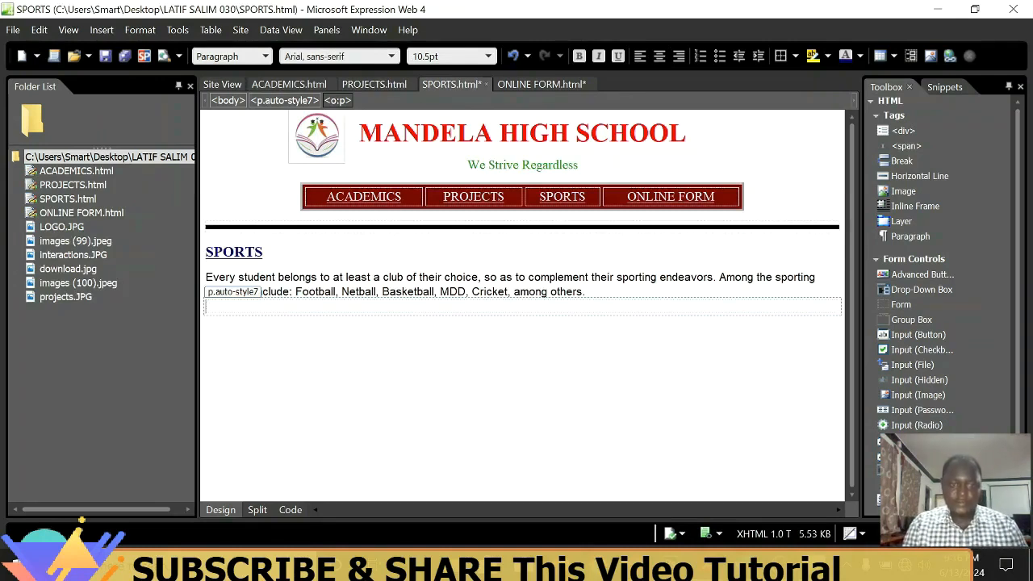
# Remove the empty paragraph below the sports activities text on the SPORTS page.
pyautogui.press('BackSpace')
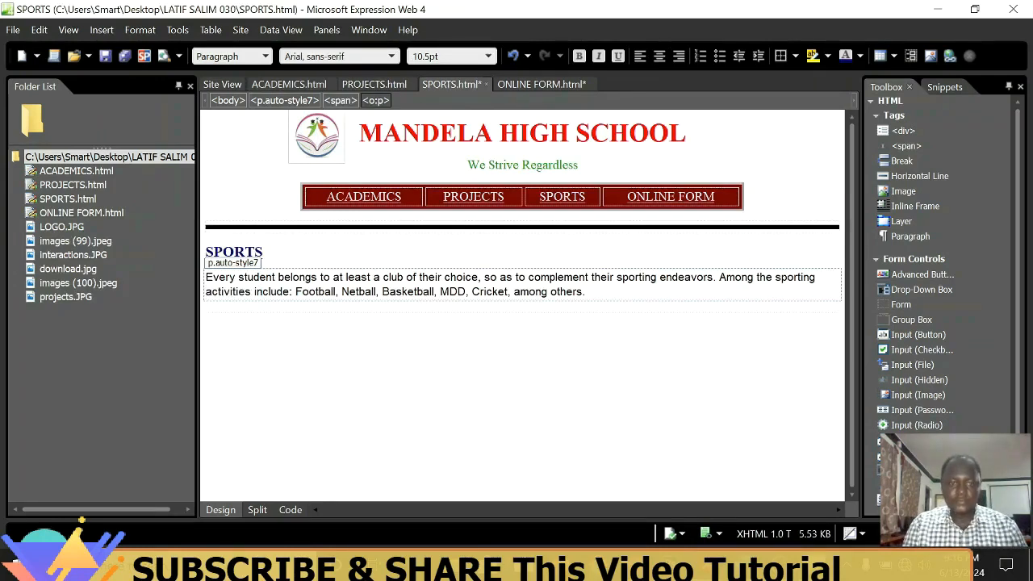
pyautogui.press('Return')
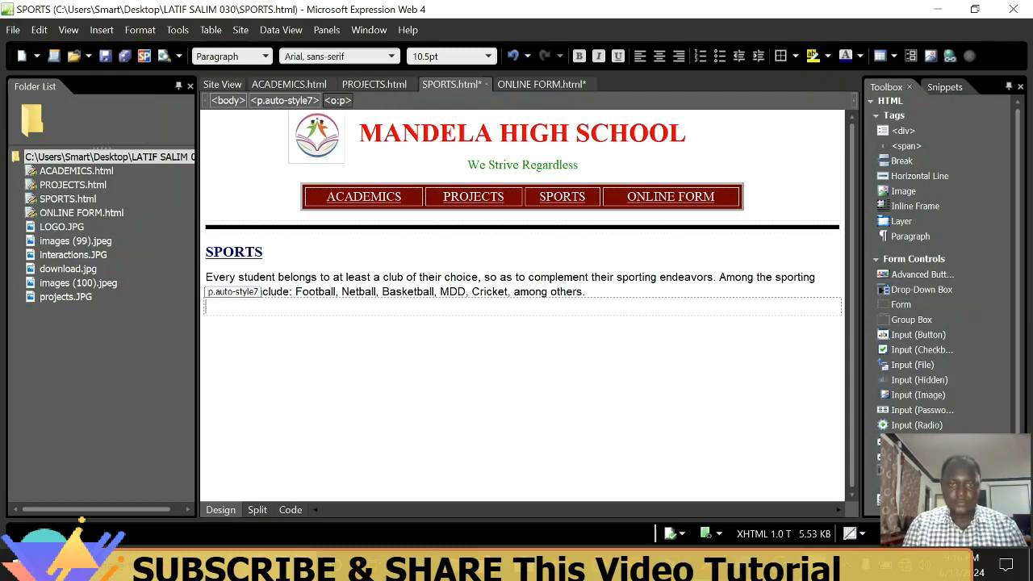
pyautogui.hotkey('ctrl', 'z')
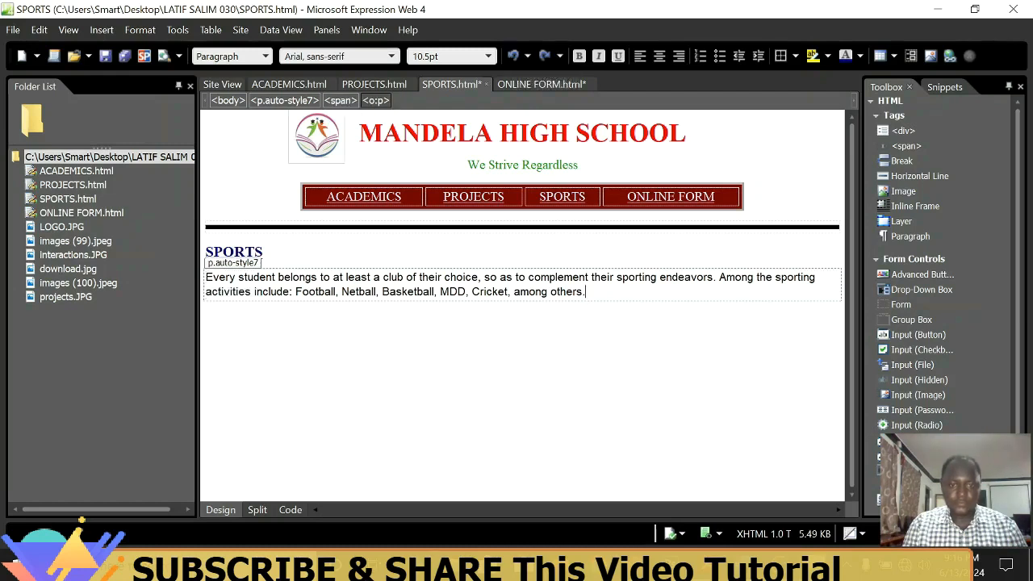
# Insert the picture Football 1 from the SAMPLE ITEMS folder below the sports paragraph and begin its alternate text with FOOTBA.
pyautogui.click(206, 304)
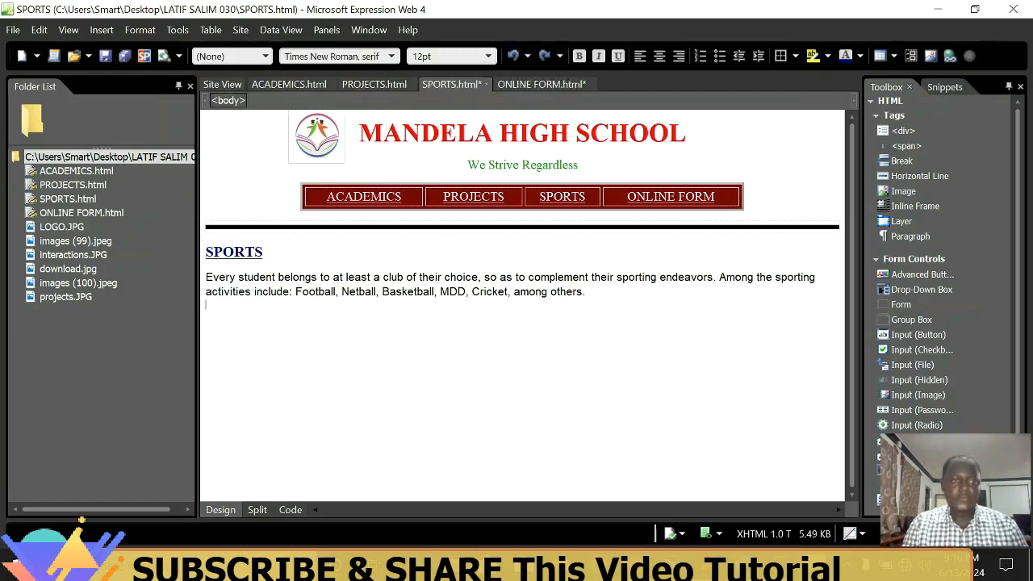
pyautogui.click(101, 30)
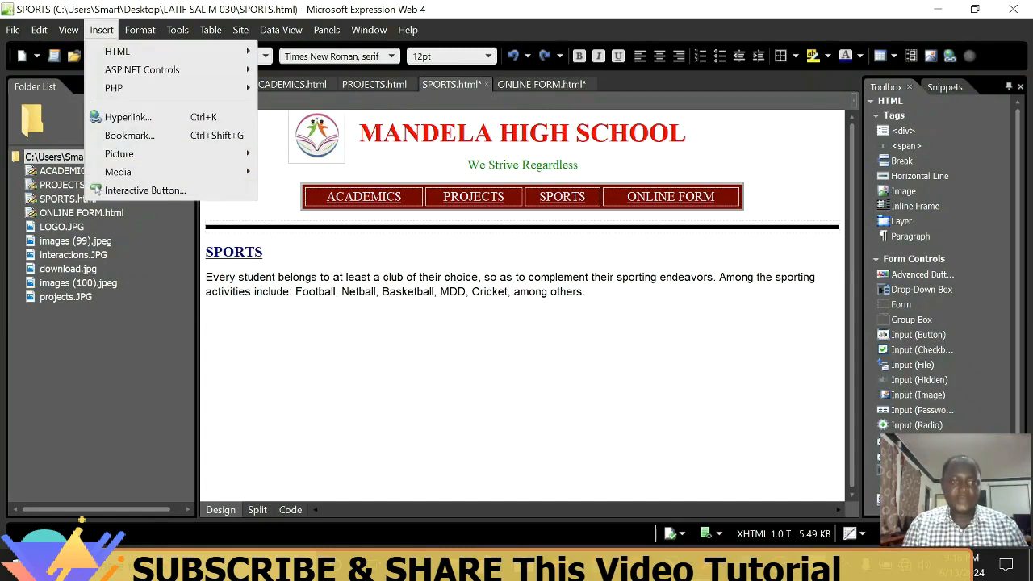
pyautogui.moveTo(121, 153)
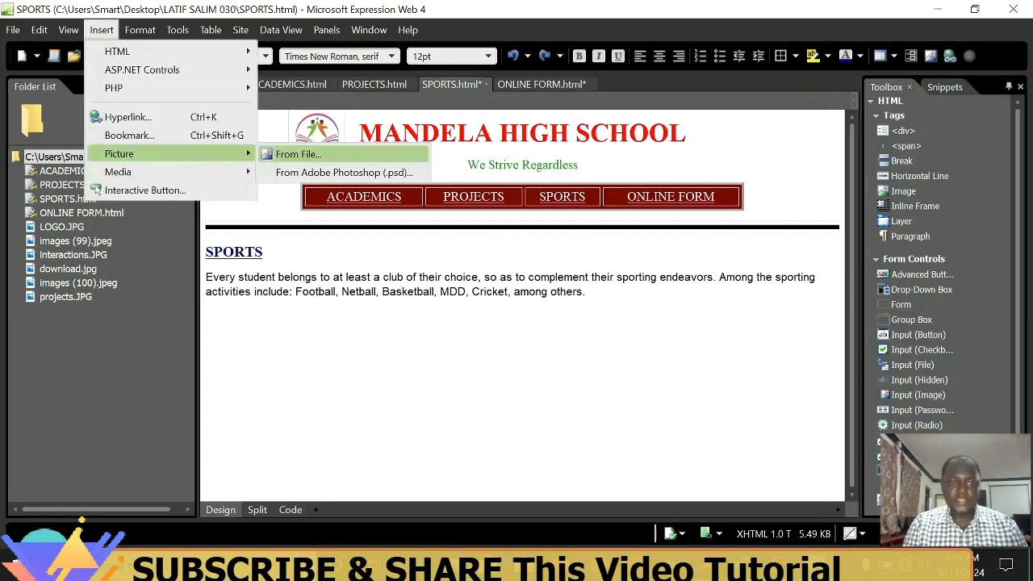
pyautogui.click(291, 152)
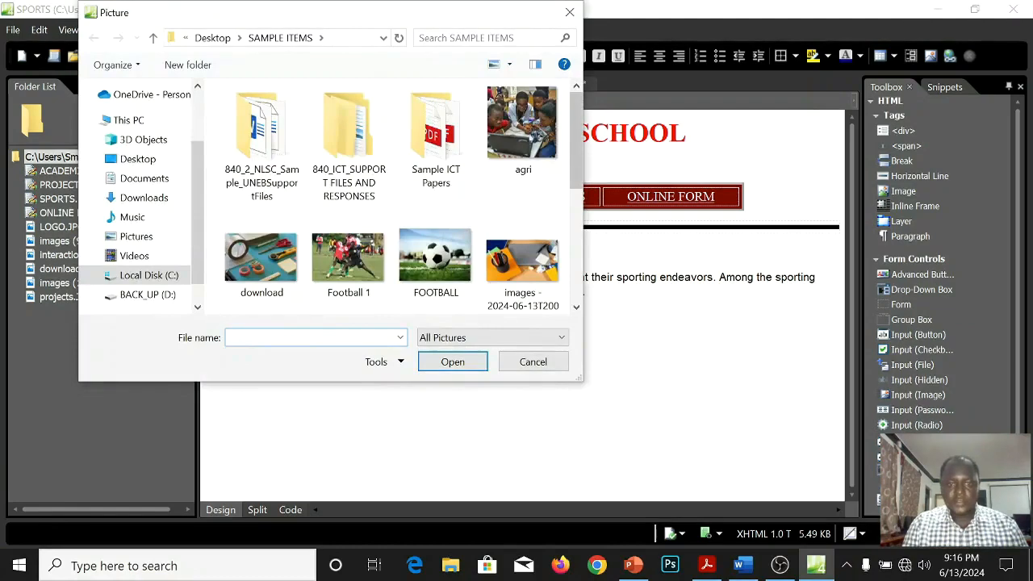
pyautogui.click(348, 258)
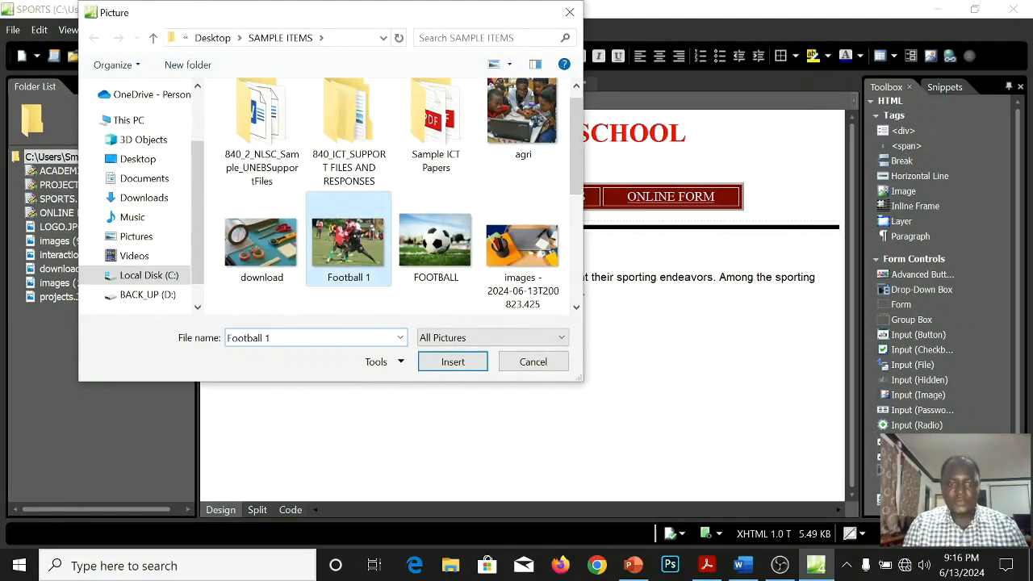
pyautogui.click(453, 361)
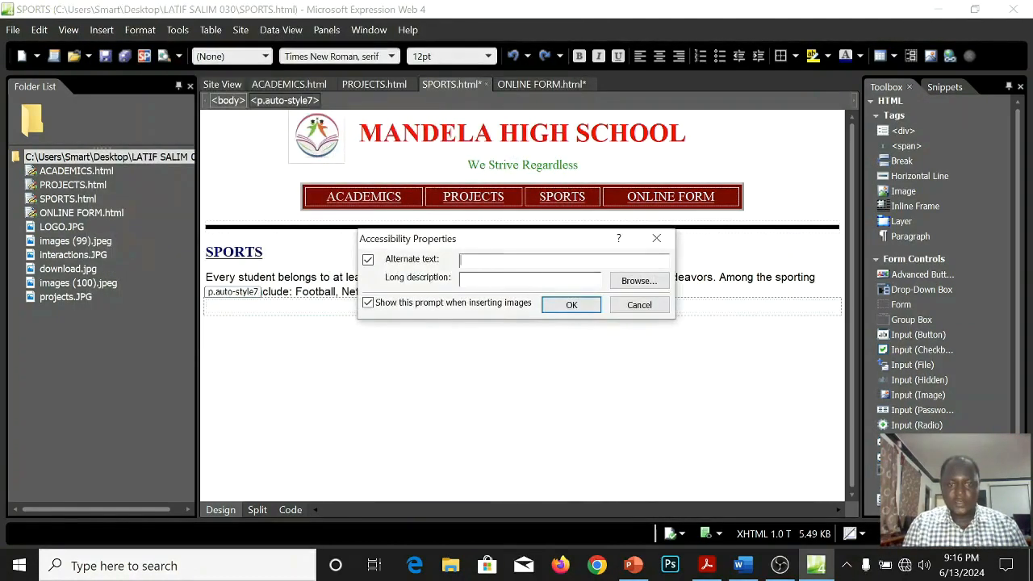
pyautogui.write('FOT')
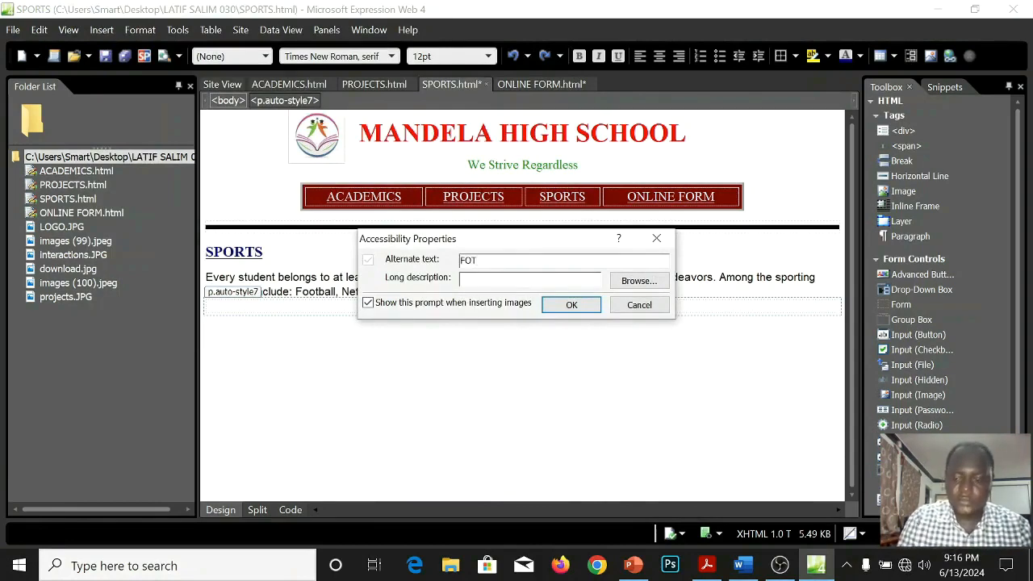
pyautogui.press('BackSpace')
pyautogui.write('OTBA')
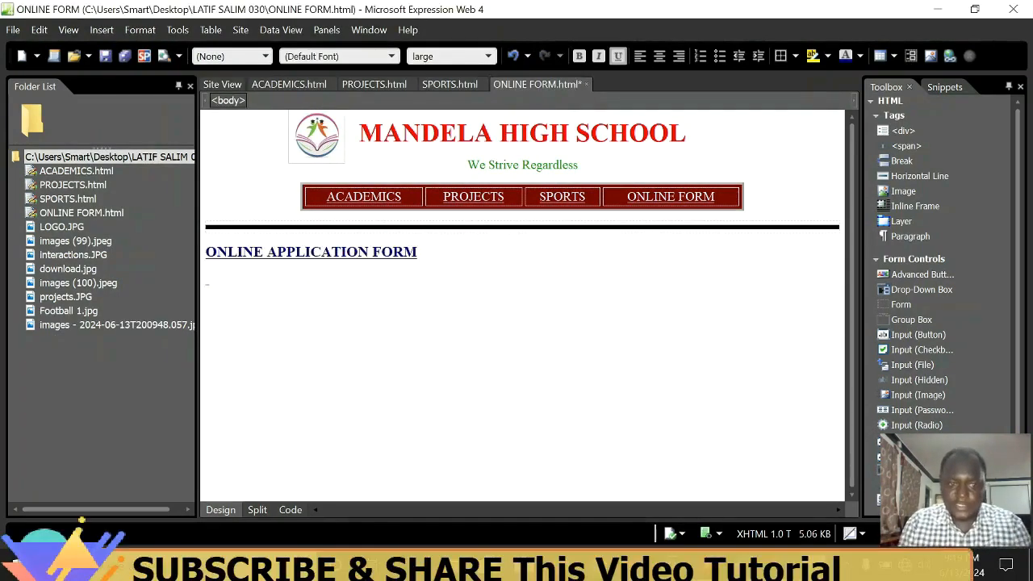
# Remove the empty paragraph below ONLINE APPLICATION FORM on the ONLINE FORM page and center that heading.
pyautogui.click(208, 278)
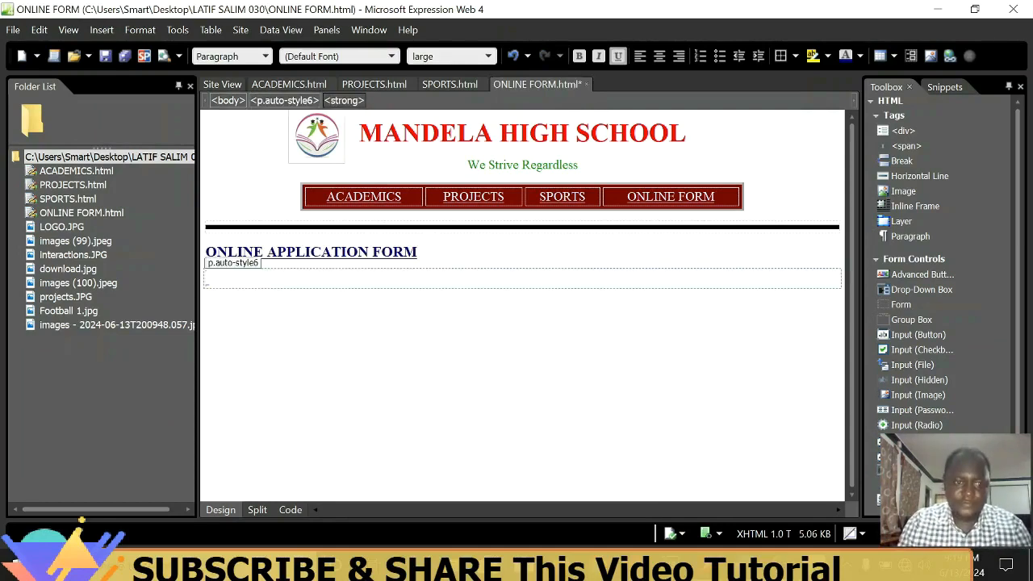
pyautogui.press('BackSpace')
pyautogui.hotkey('ctrl', 'z')
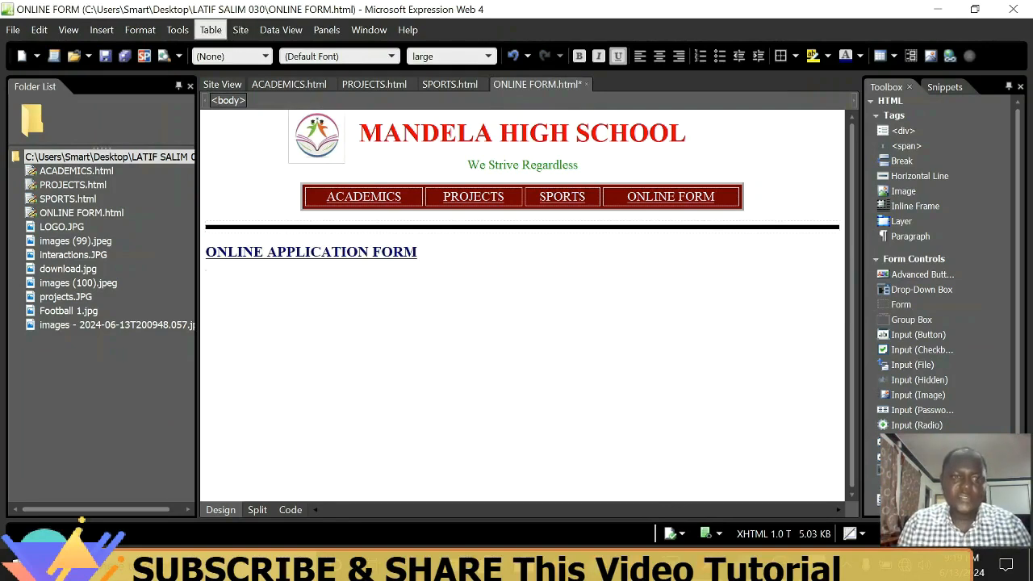
pyautogui.click(210, 30)
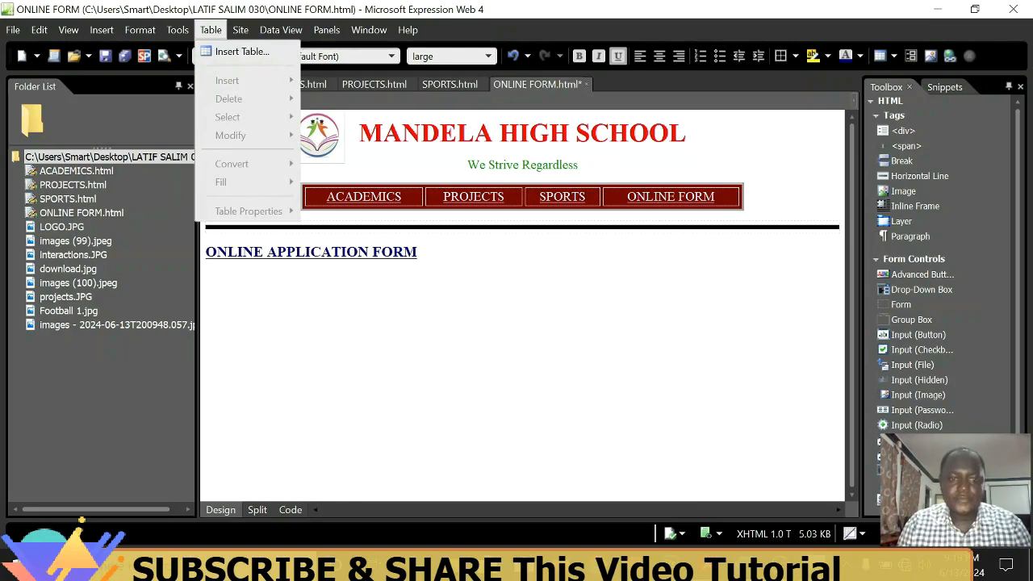
pyautogui.click(372, 252)
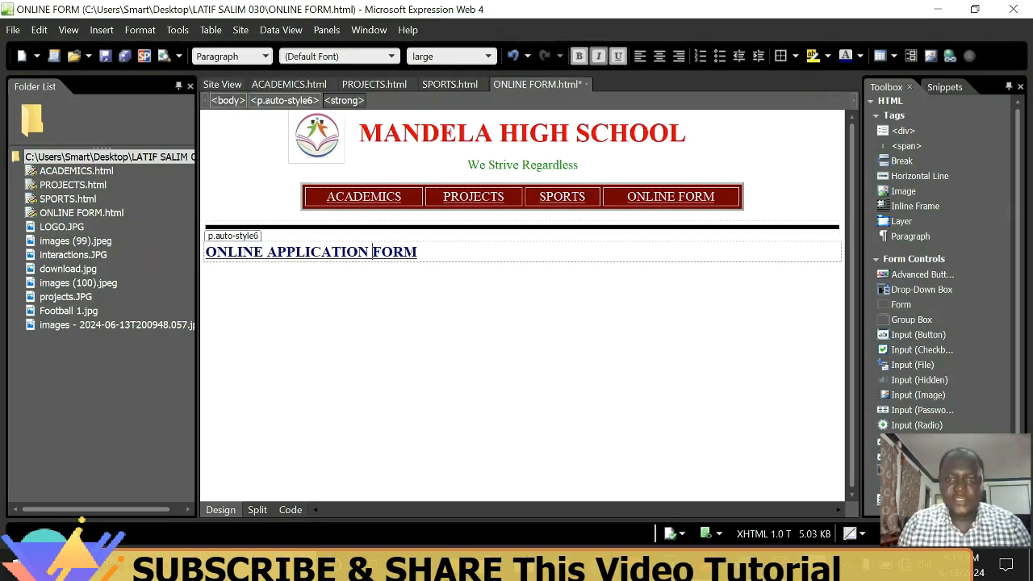
pyautogui.click(659, 55)
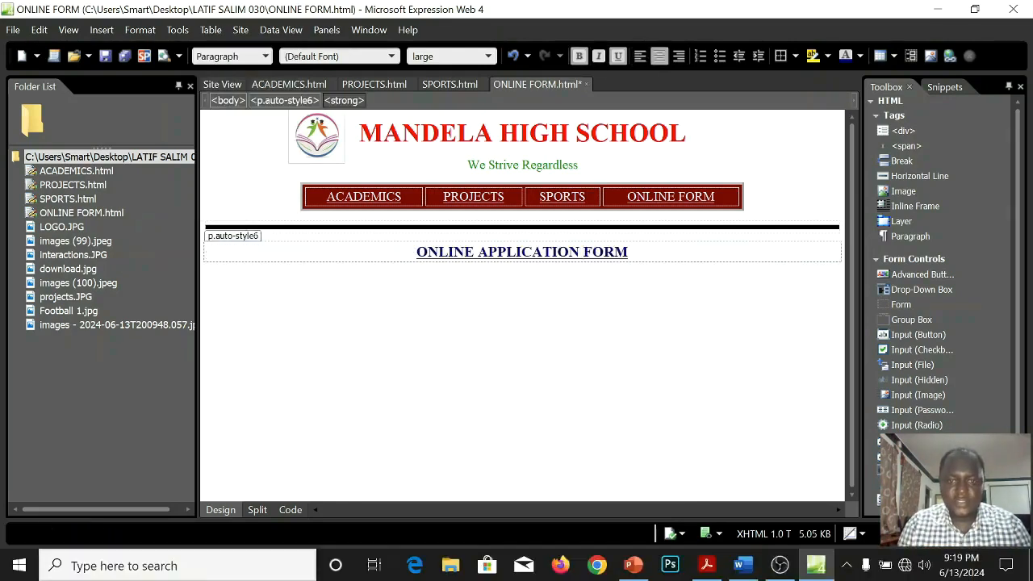
# Set up a new table below the form heading with 1 row, 1 column and center alignment.
pyautogui.click(206, 263)
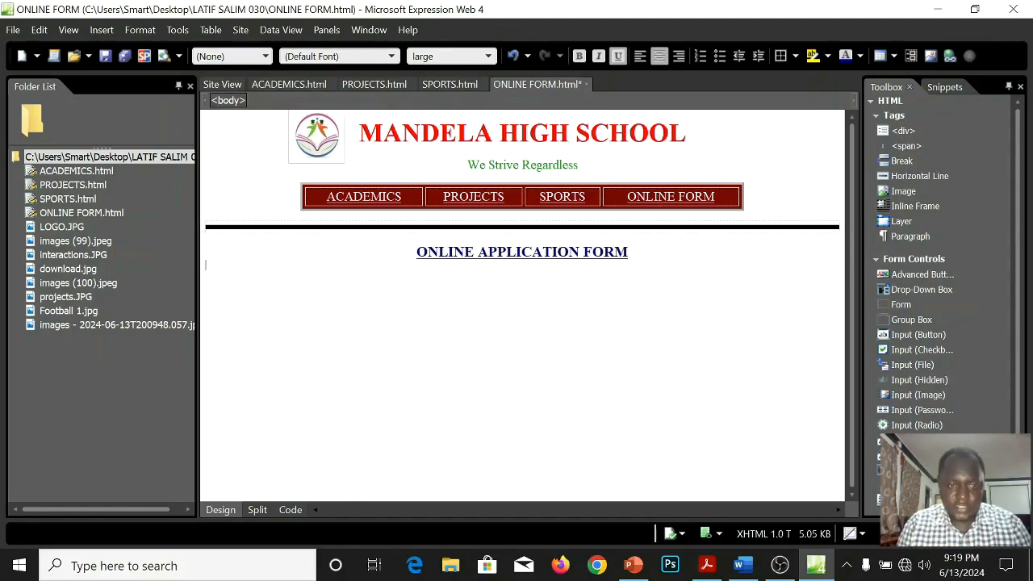
pyautogui.click(211, 30)
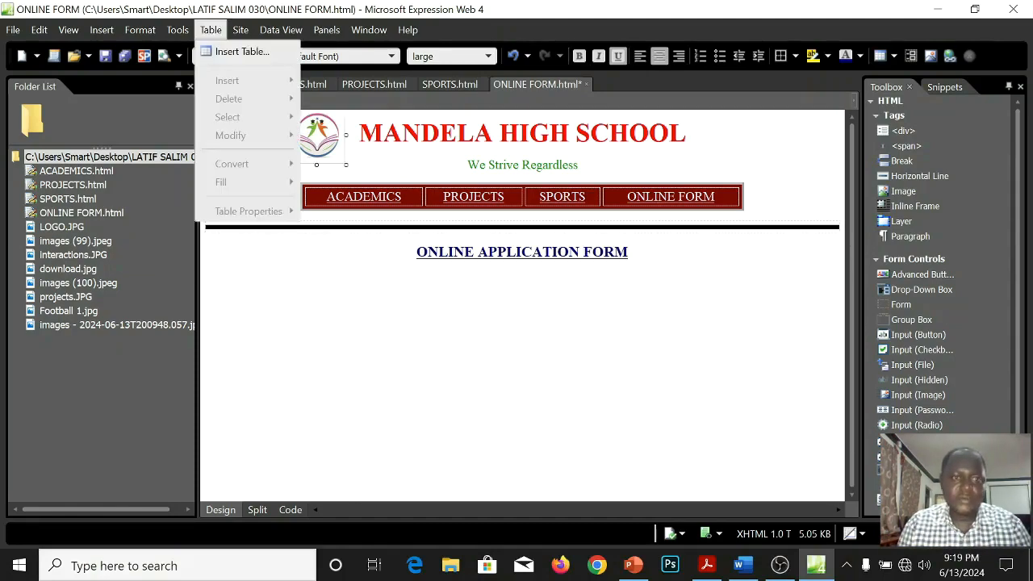
pyautogui.click(242, 51)
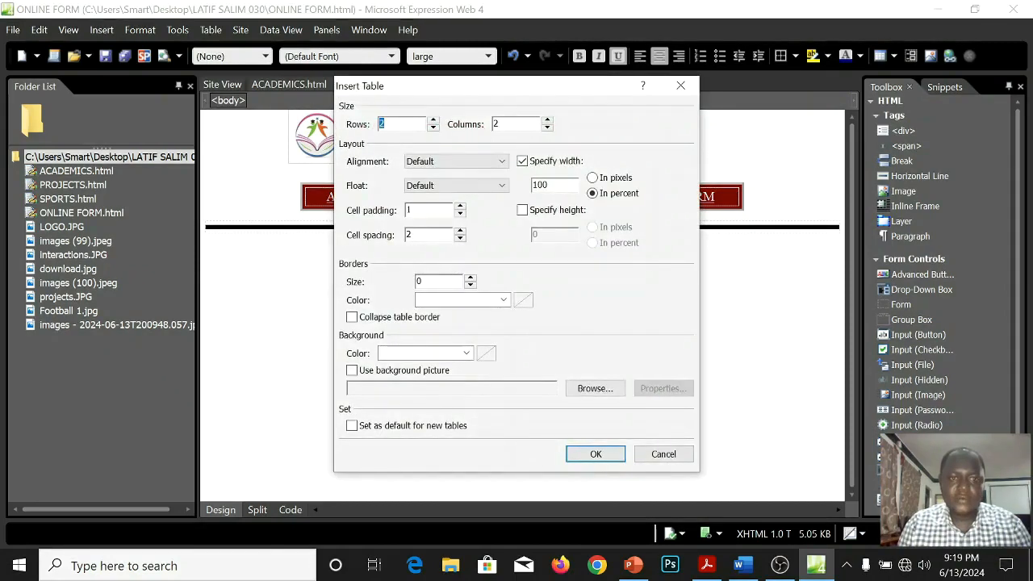
pyautogui.write('1')
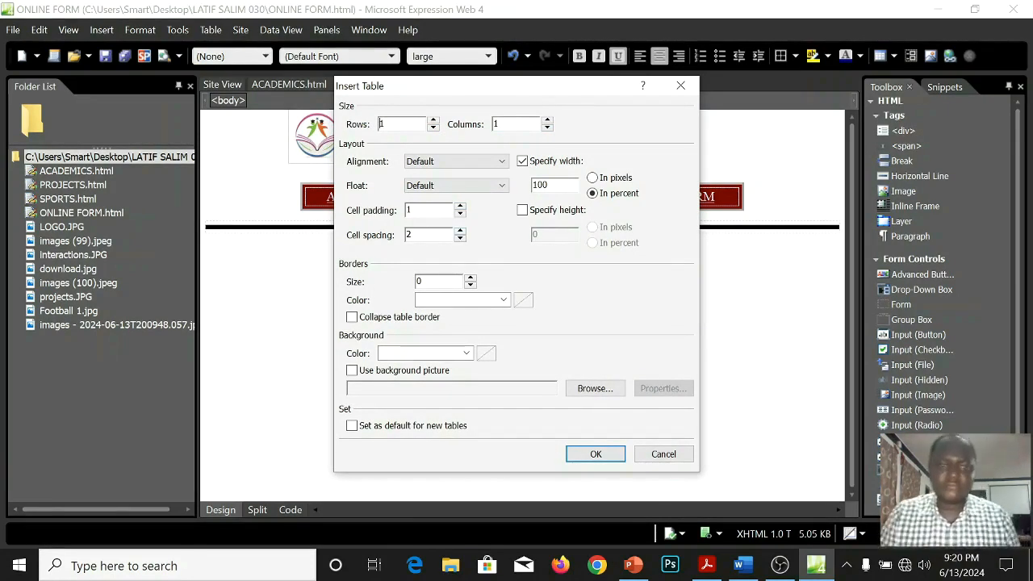
pyautogui.click(468, 161)
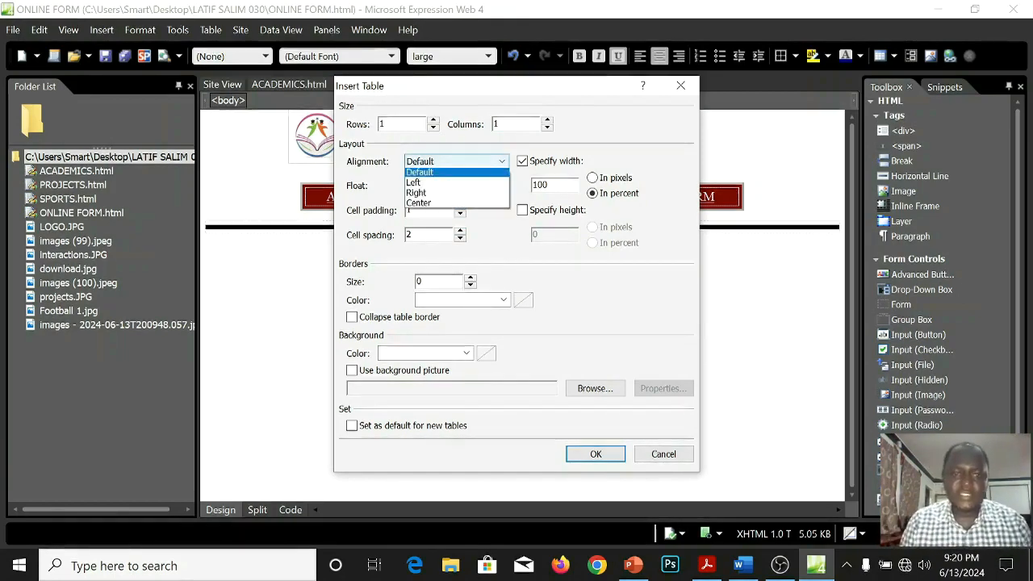
pyautogui.press('Down')
pyautogui.press('Down')
pyautogui.press('Down')
pyautogui.press('Return')
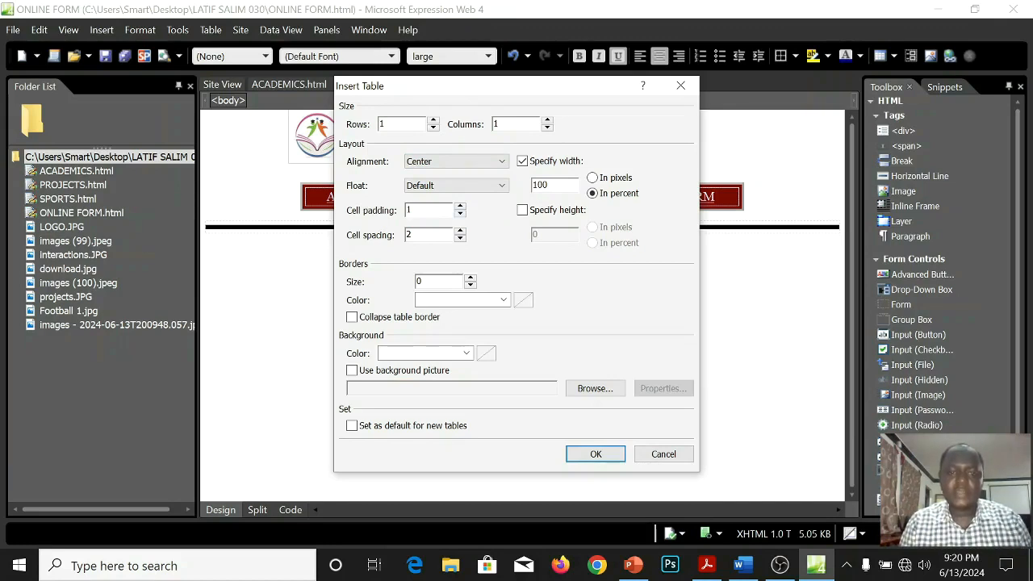
# Set the new table's cell padding and cell spacing to 4 and its width to 70 percent.
pyautogui.write('4')
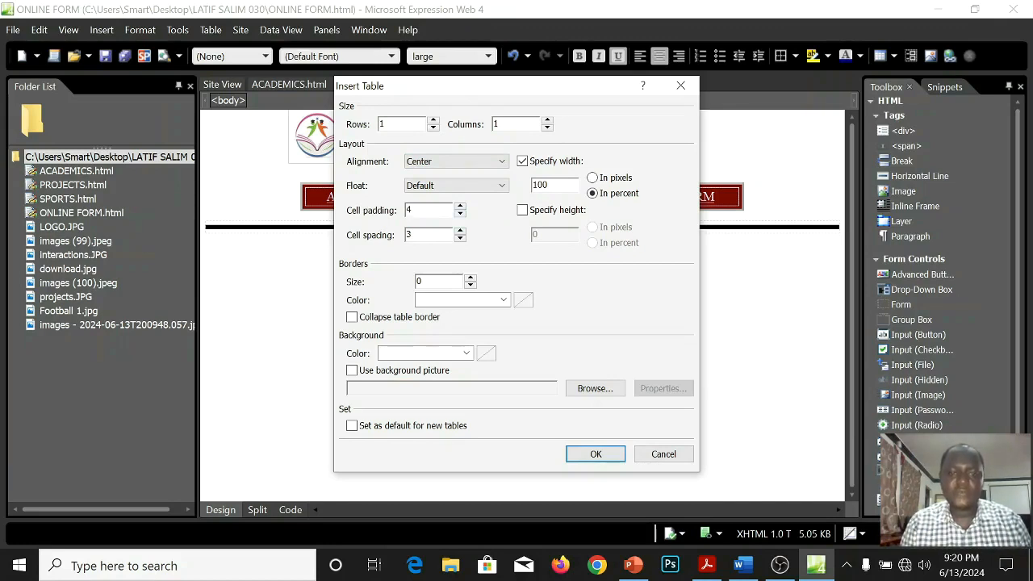
pyautogui.press('Tab')
pyautogui.write('4')
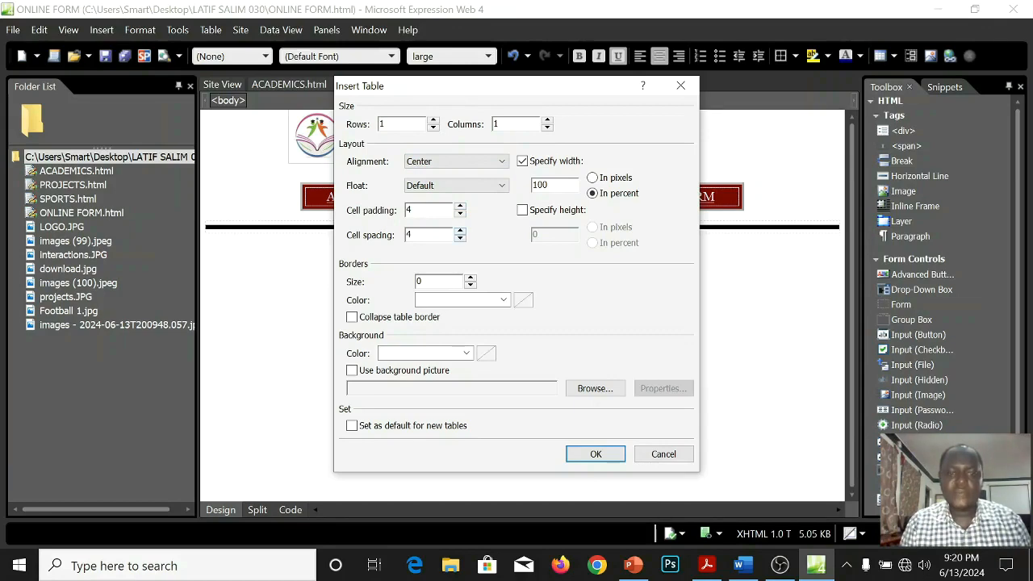
pyautogui.press('BackSpace')
pyautogui.press('BackSpace')
pyautogui.press('BackSpace')
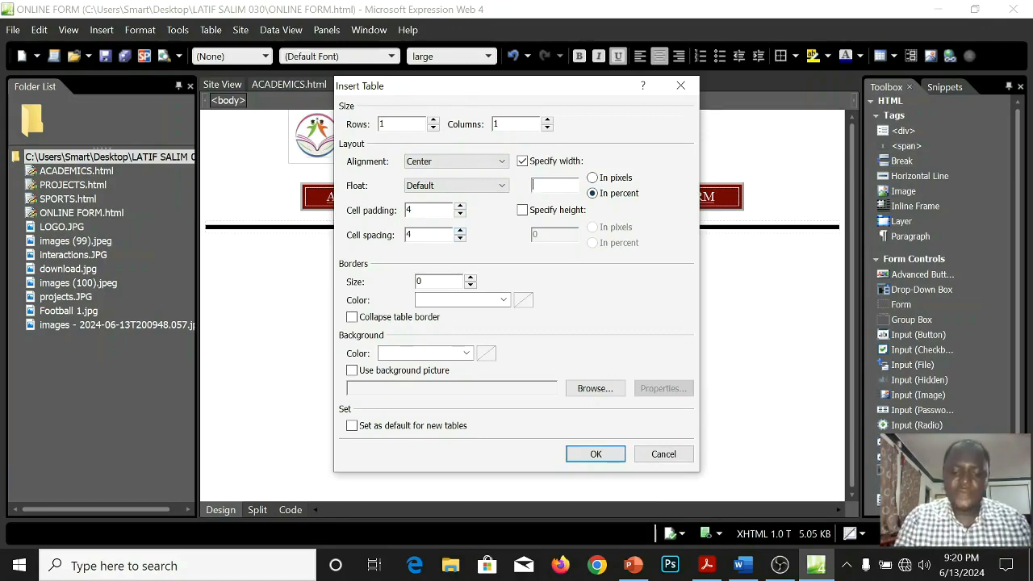
pyautogui.write('70')
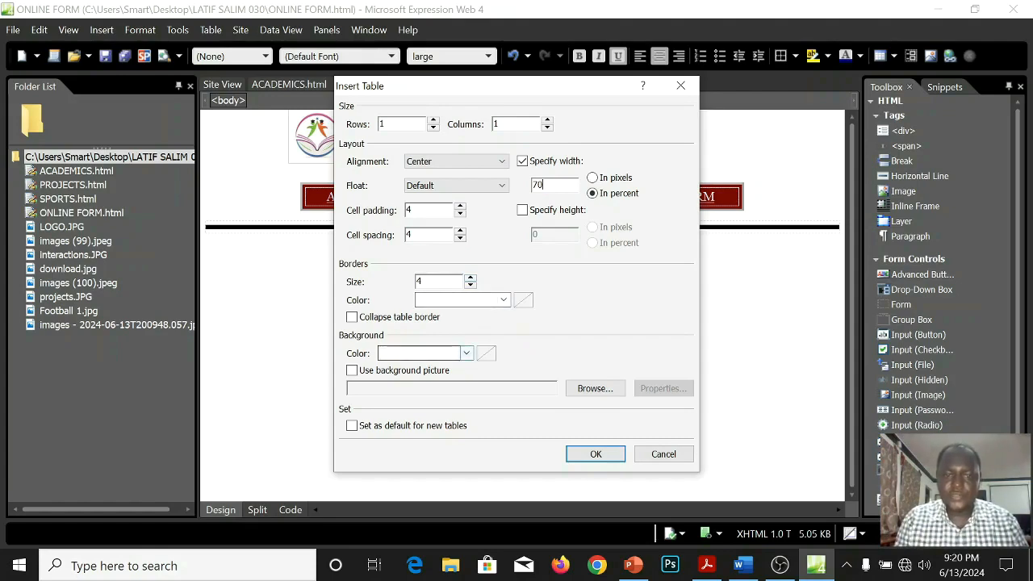
# Give the table a border size of 4 and a teal background, and create it below the form heading.
pyautogui.click(467, 352)
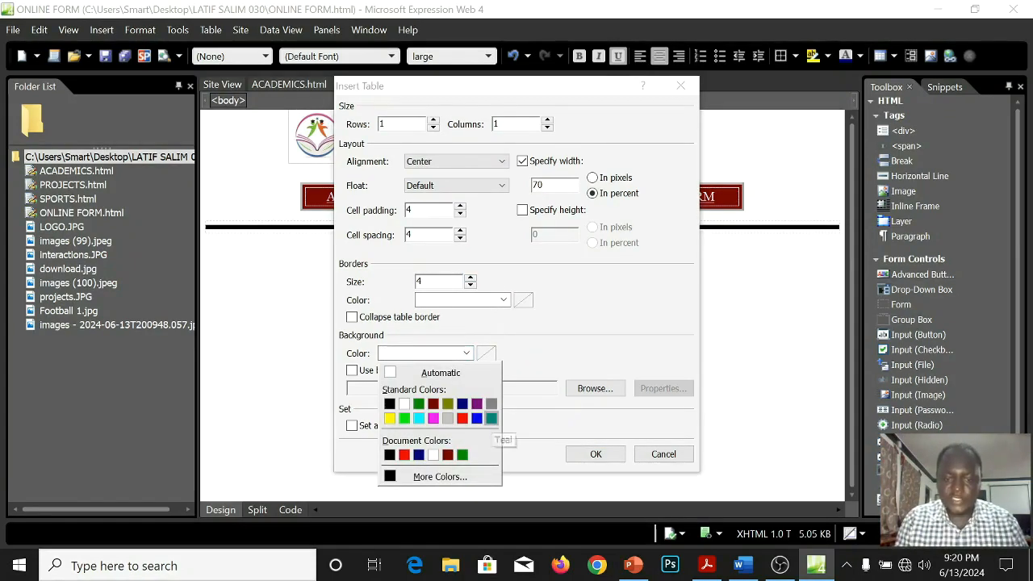
pyautogui.click(491, 418)
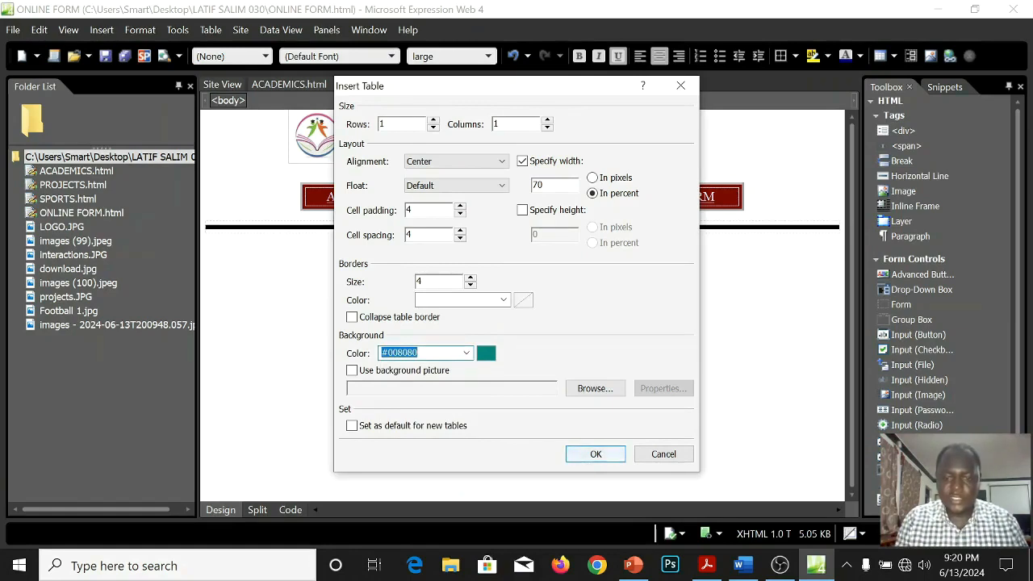
pyautogui.press('Return')
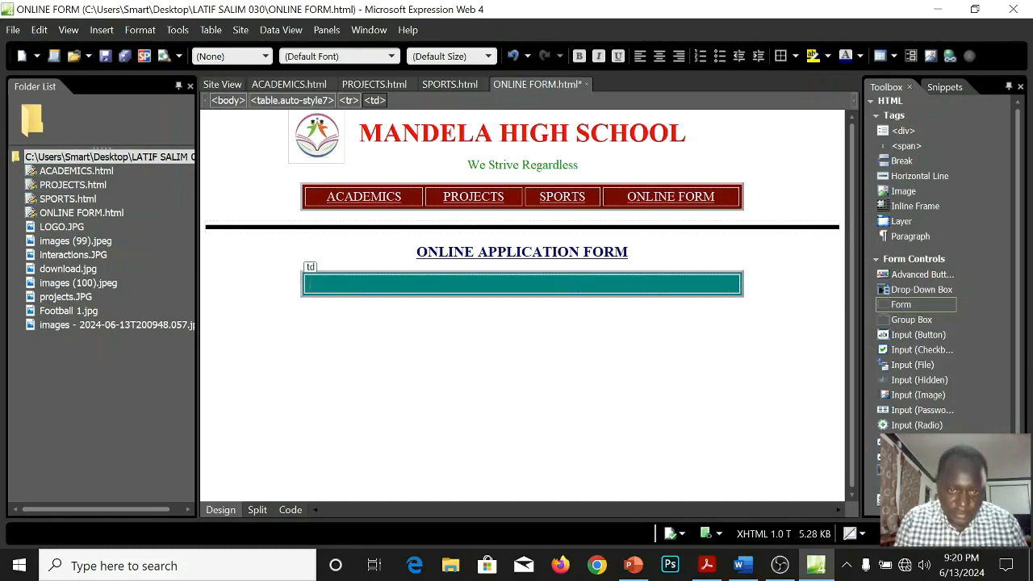
# Insert a form in the table cell and add a white, large STUDENT'S NAME: label with a wide text box.
pyautogui.doubleClick(901, 305)
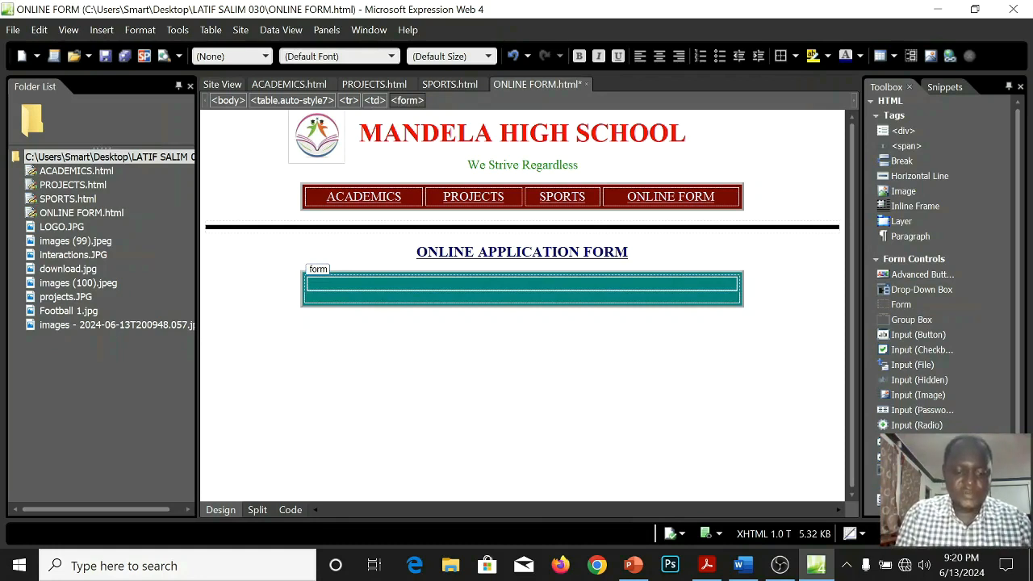
pyautogui.write('STUDE')
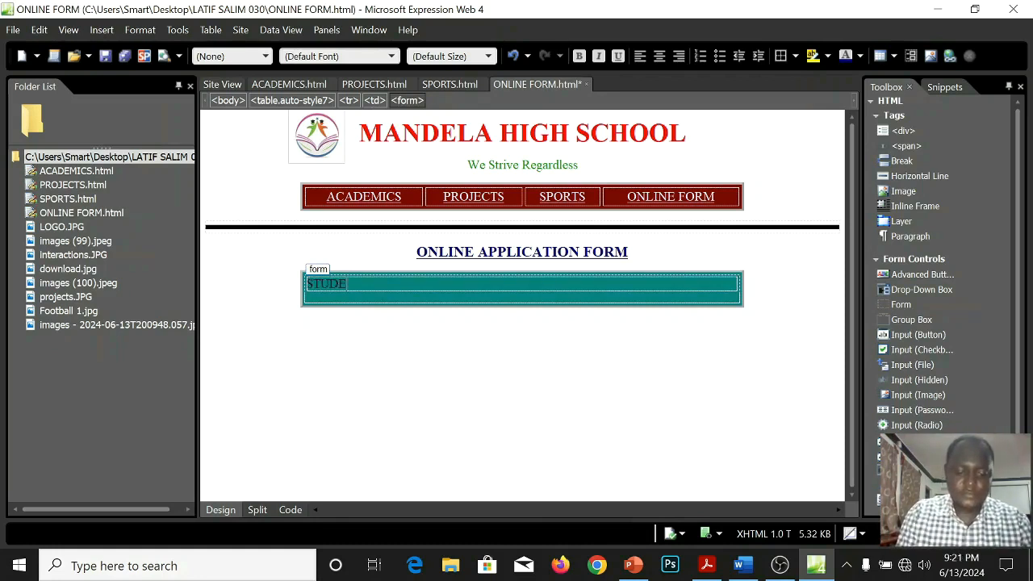
pyautogui.write('NT')
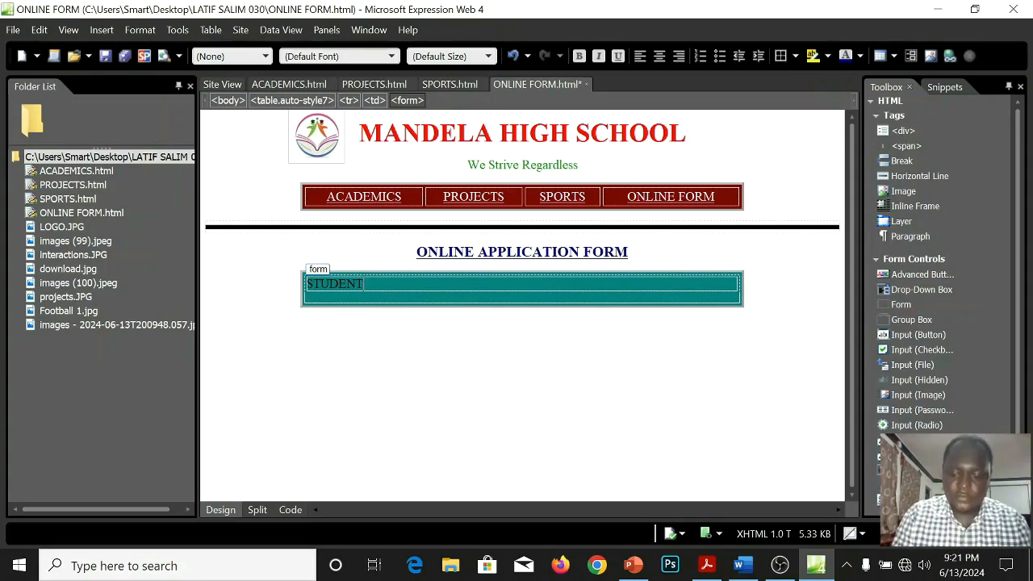
pyautogui.write("'S NAME:")
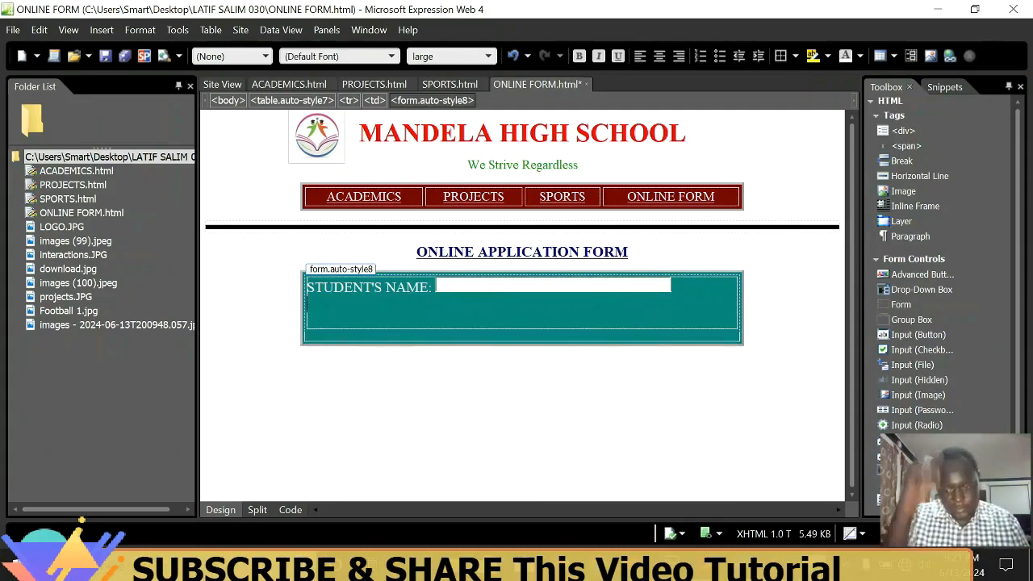
pyautogui.press('Return')
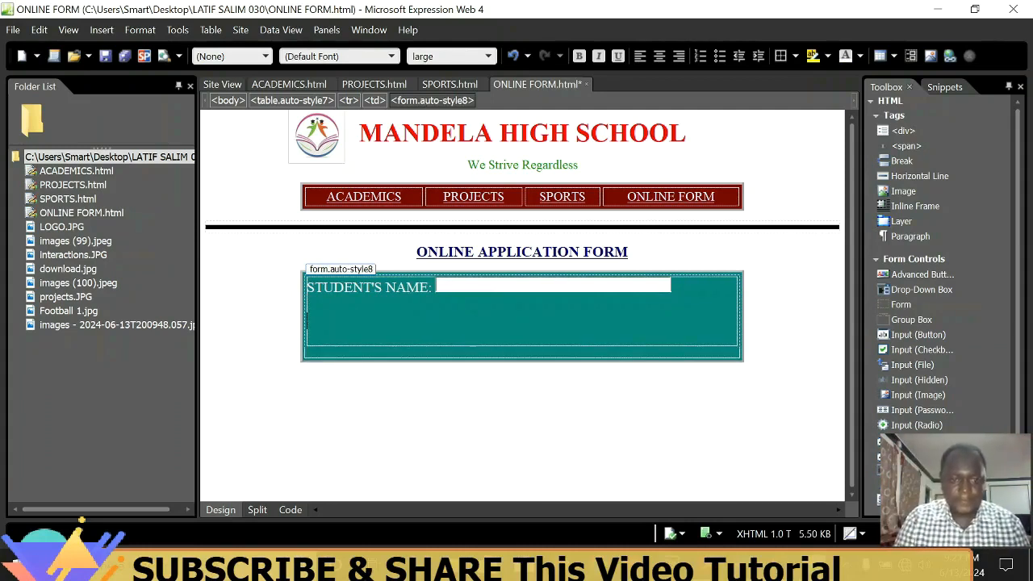
# Add a GENDER: row with MALE and FEMALE radio buttons and a PHYSICAL ADDRESS: row with a text box.
pyautogui.write('GENDER:      MALE      FEMALE')
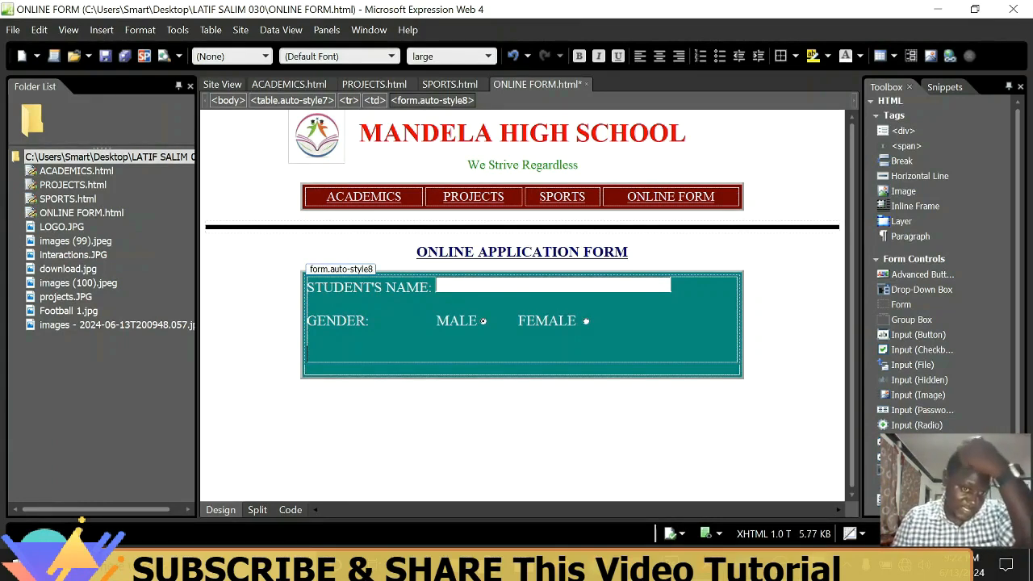
pyautogui.write('PHYSIC')
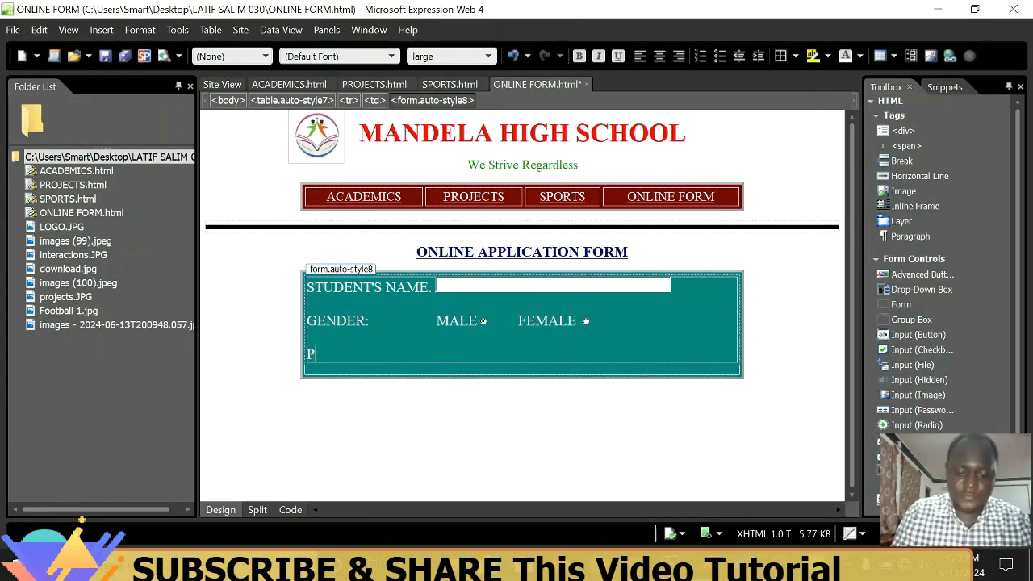
pyautogui.write('AL ADDRESS:')
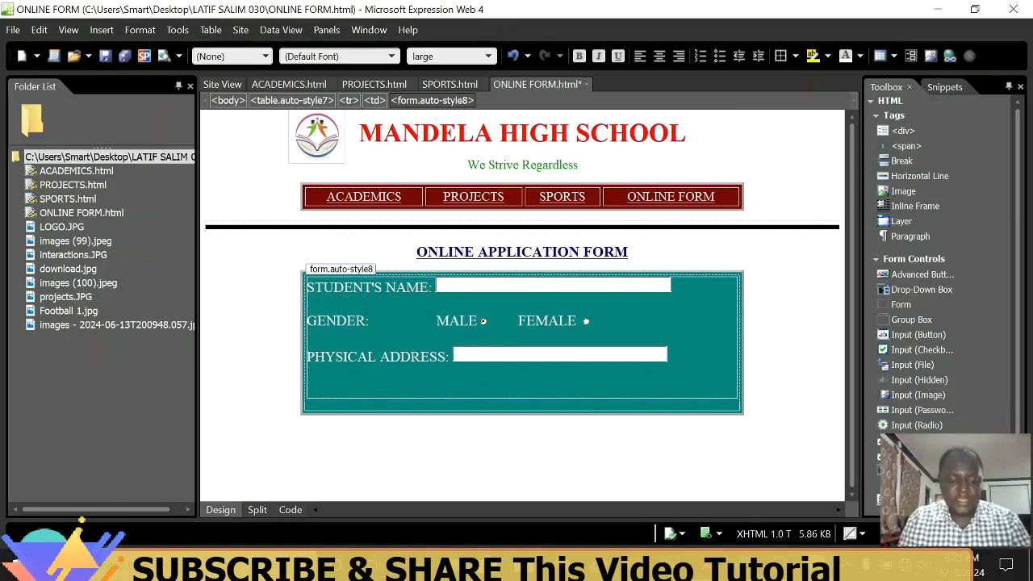
# Add an Email: label below the physical address row and insert a text box after it.
pyautogui.write('Email')
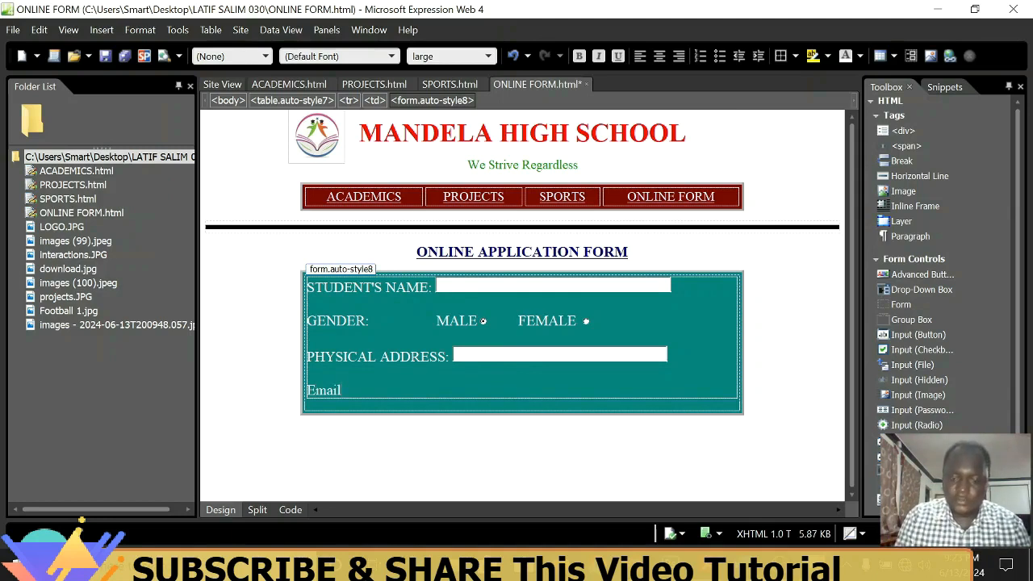
pyautogui.press('BackSpace')
pyautogui.press('BackSpace')
pyautogui.press('BackSpace')
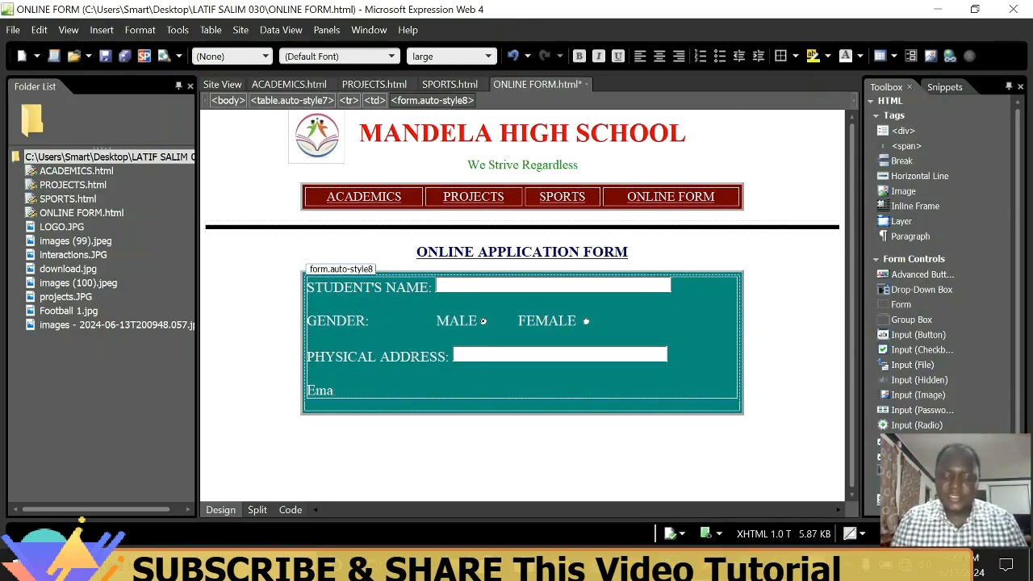
pyautogui.write('il:')
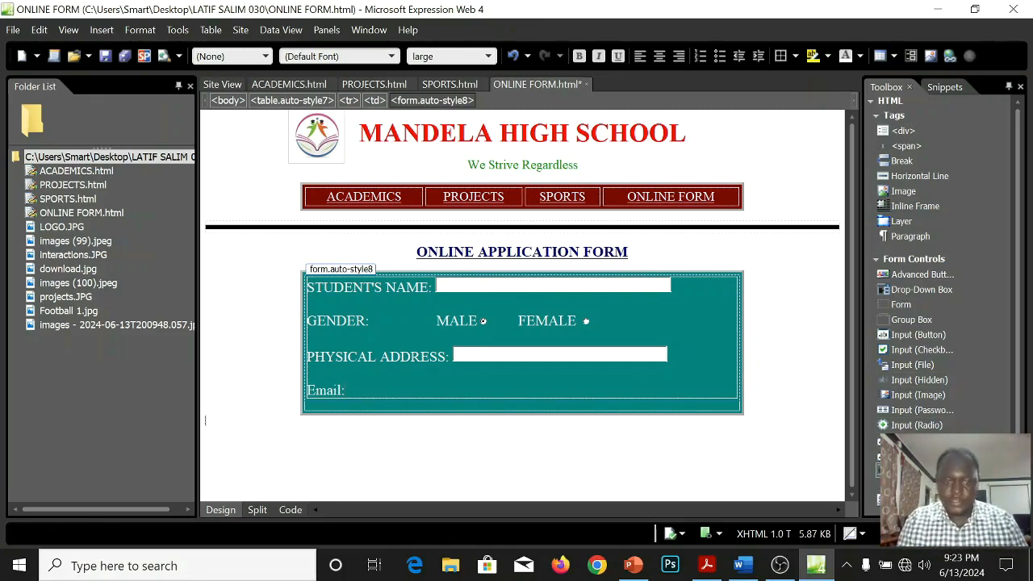
pyautogui.doubleClick(914, 470)
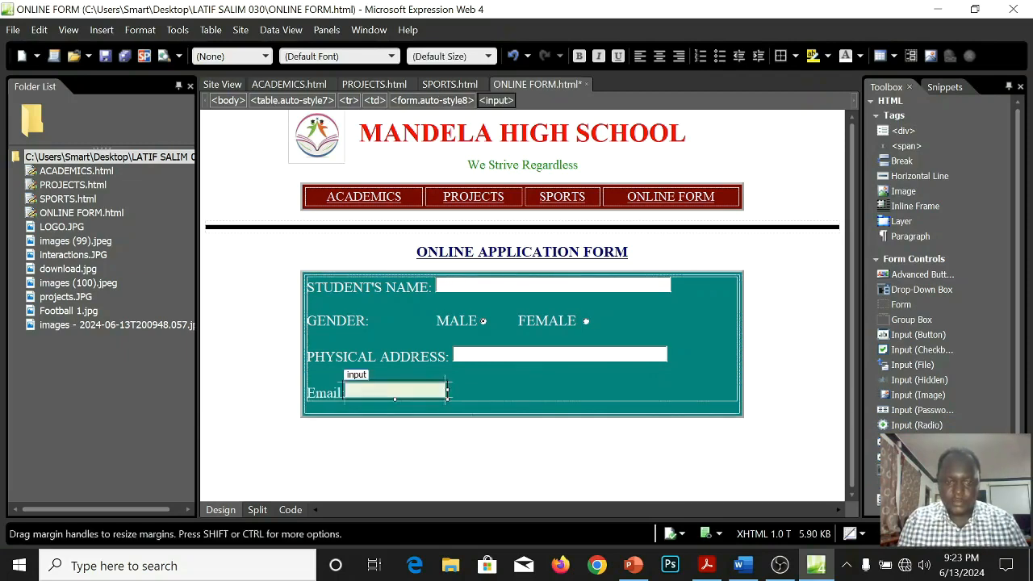
# Widen the Email text box to about 594 px so it ends near the PHYSICAL ADDRESS box's right edge.
pyautogui.moveTo(448, 391); pyautogui.dragTo(609, 390)
pyautogui.click(206, 422)
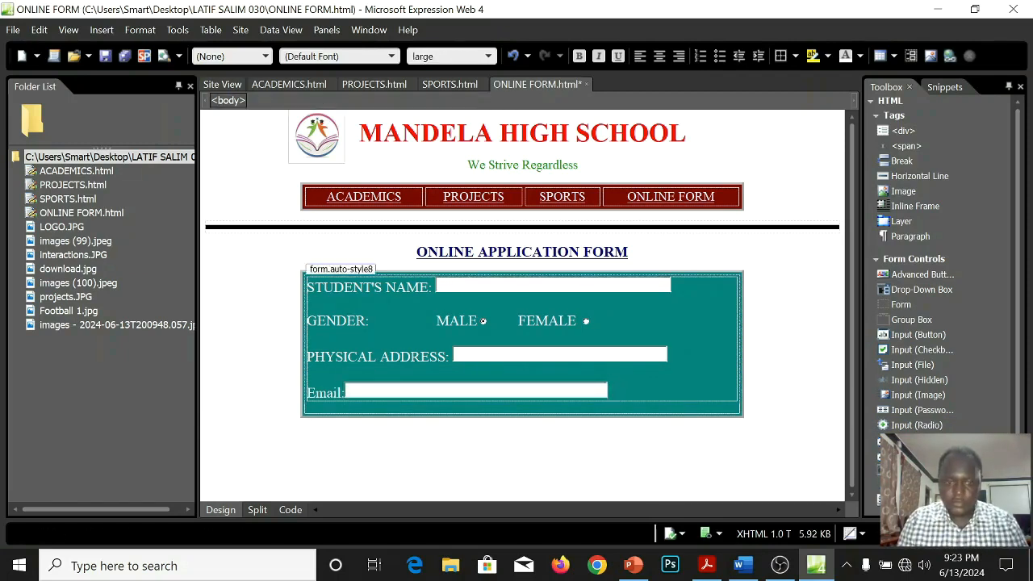
pyautogui.click(606, 392)
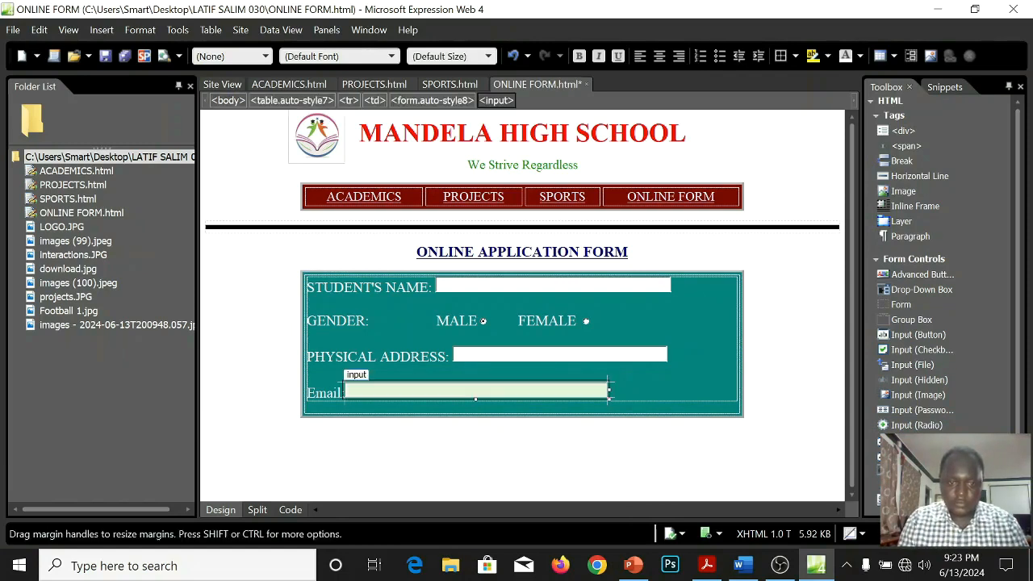
pyautogui.click(618, 393)
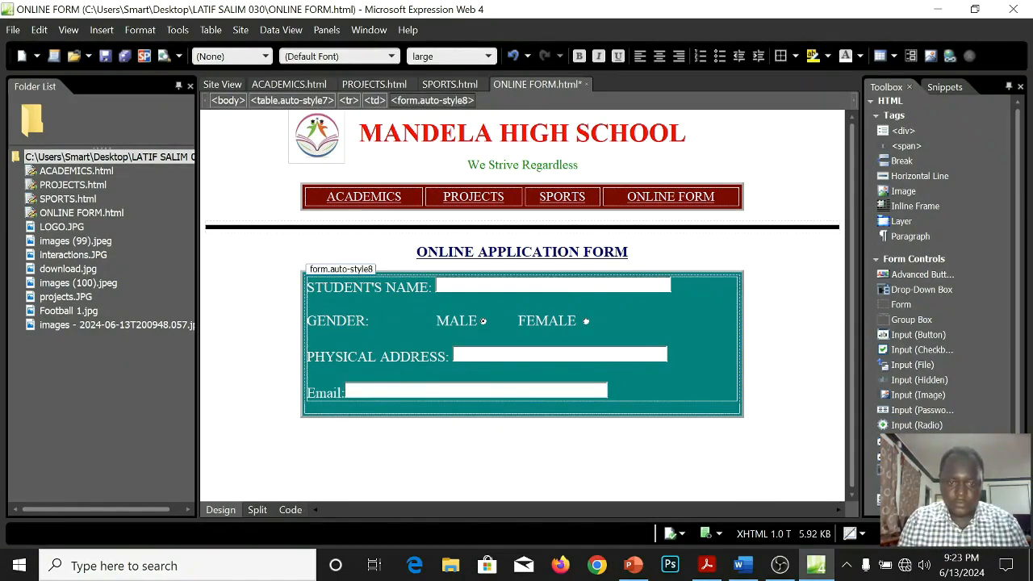
pyautogui.click(610, 391)
pyautogui.click(206, 422)
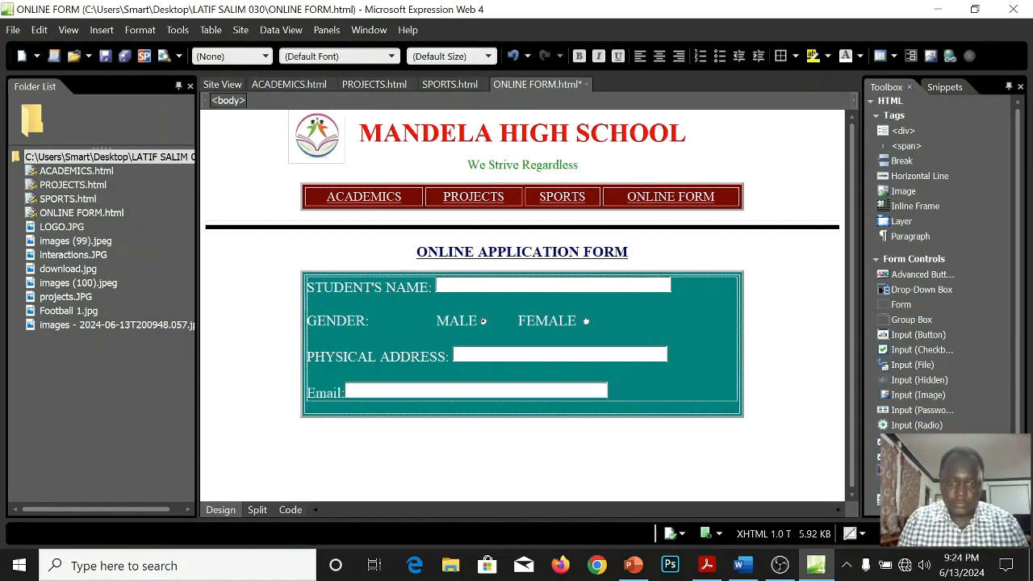
pyautogui.click(476, 391)
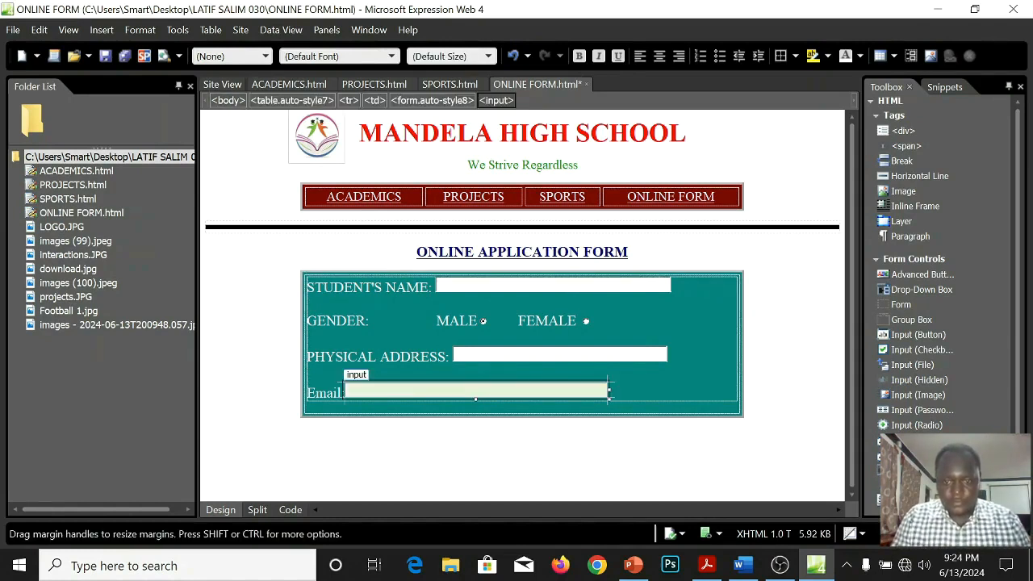
pyautogui.moveTo(610, 392); pyautogui.dragTo(666, 391)
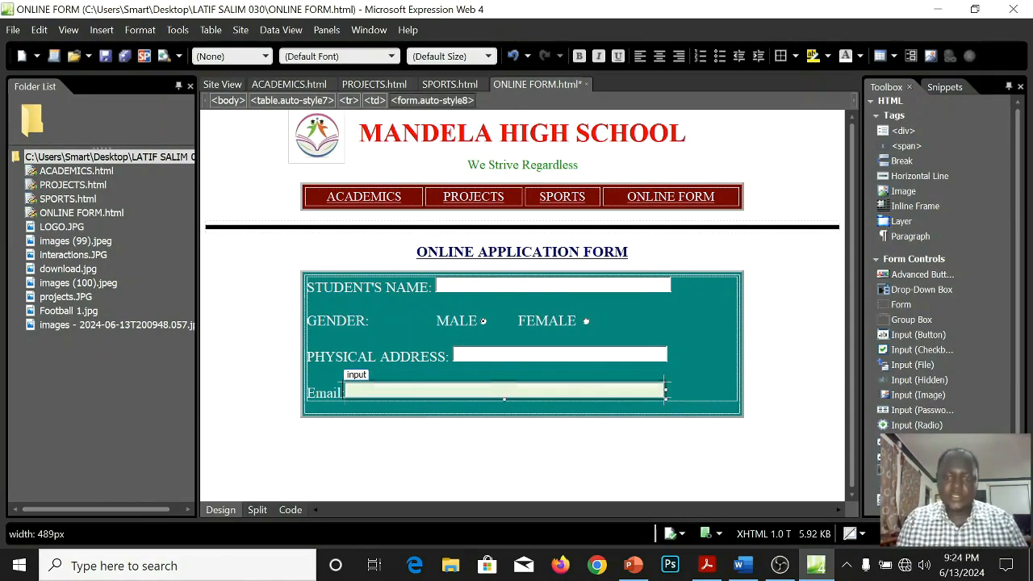
pyautogui.click(702, 404)
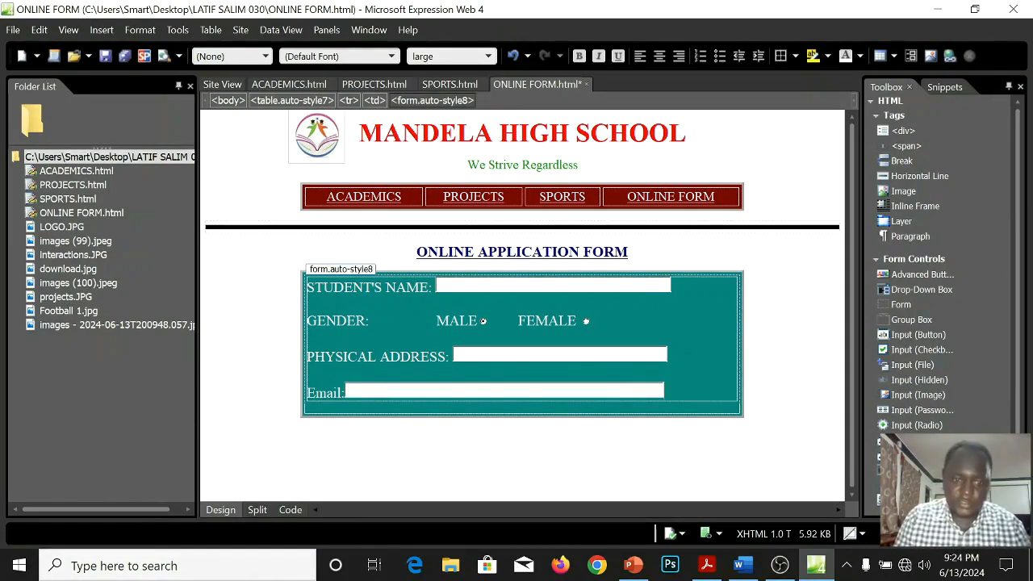
# Set the Email text box's positioning style to Absolute.
pyautogui.click(504, 390)
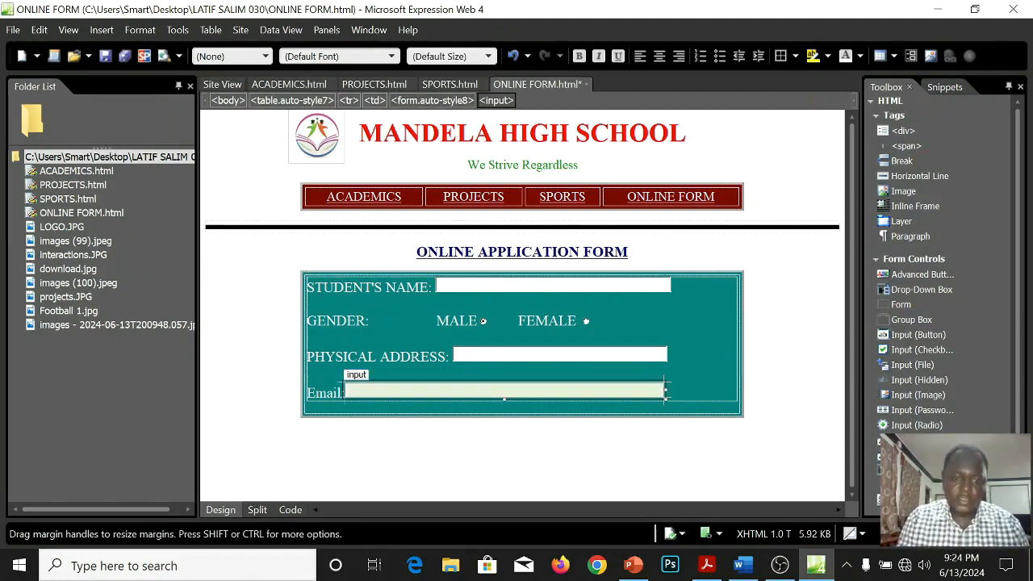
pyautogui.click(139, 30)
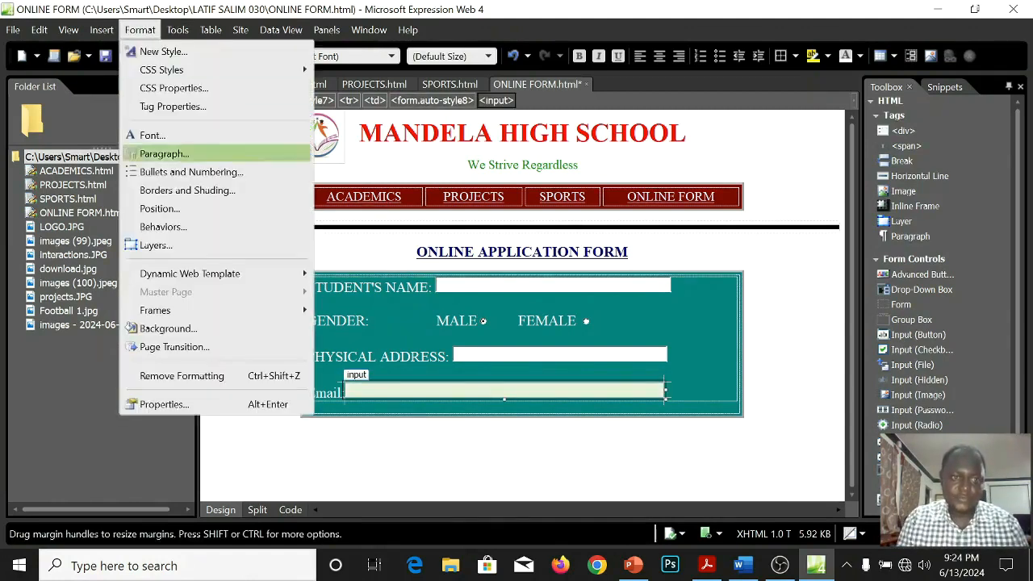
pyautogui.click(160, 208)
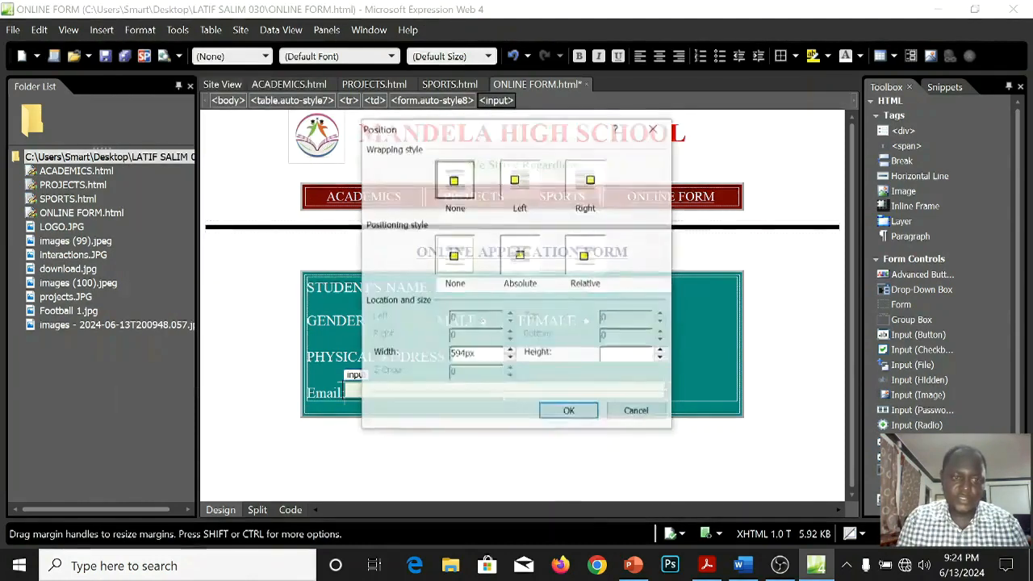
pyautogui.click(520, 255)
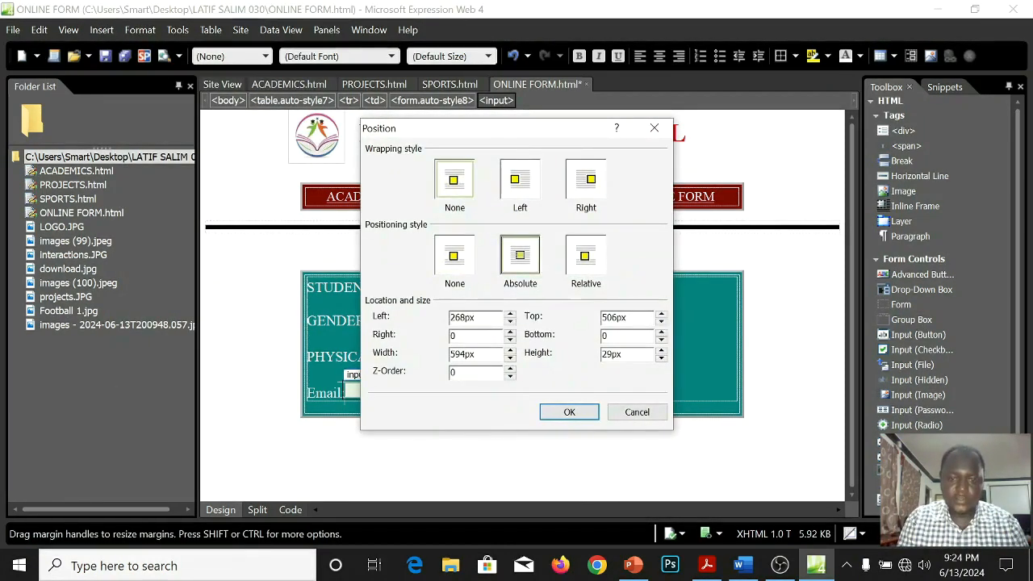
pyautogui.click(569, 412)
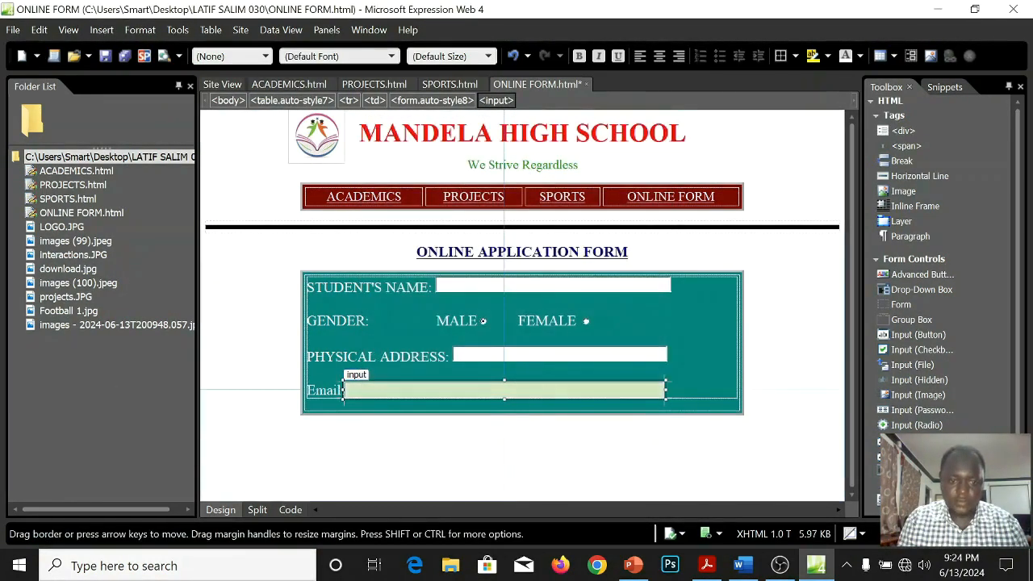
# Shorten the Email text box to line up under the PHYSICAL ADDRESS box, and widen the address box slightly to match its right edge.
pyautogui.moveTo(344, 390); pyautogui.dragTo(456, 390)
pyautogui.moveTo(665, 390); pyautogui.dragTo(669, 356)
pyautogui.click(308, 373)
pyautogui.click(663, 390)
pyautogui.click(668, 356)
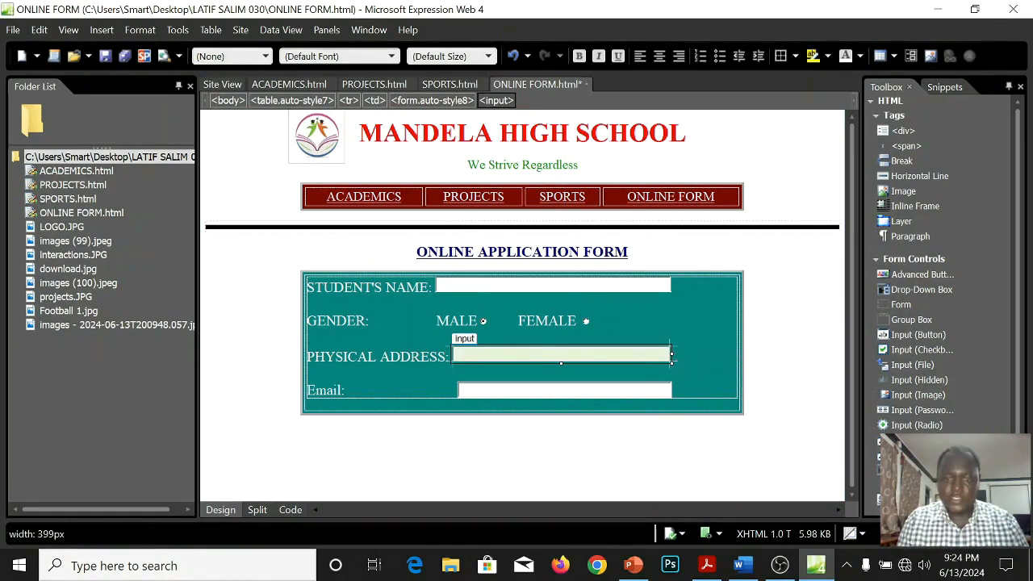
pyautogui.click(702, 365)
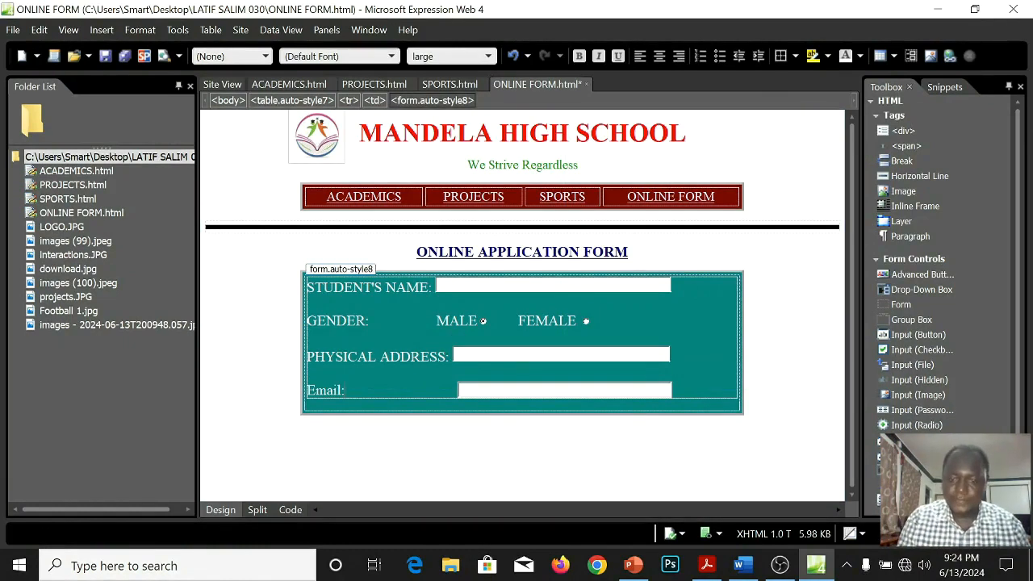
# Add a blank line below the Email row and widen the Email text box to about 397 px, matching the PHYSICAL ADDRESS box's left edge.
pyautogui.press('Return')
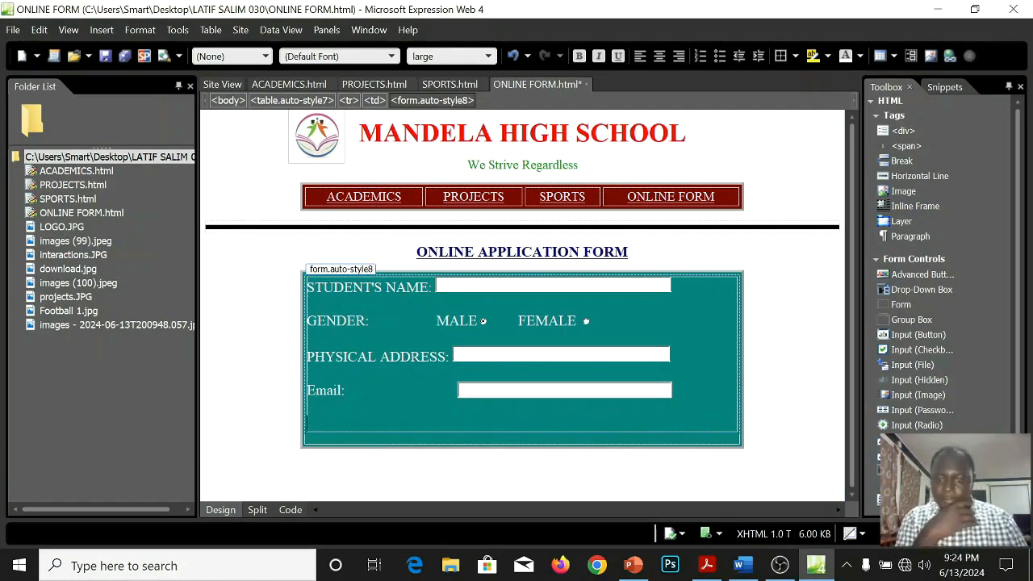
pyautogui.click(472, 391)
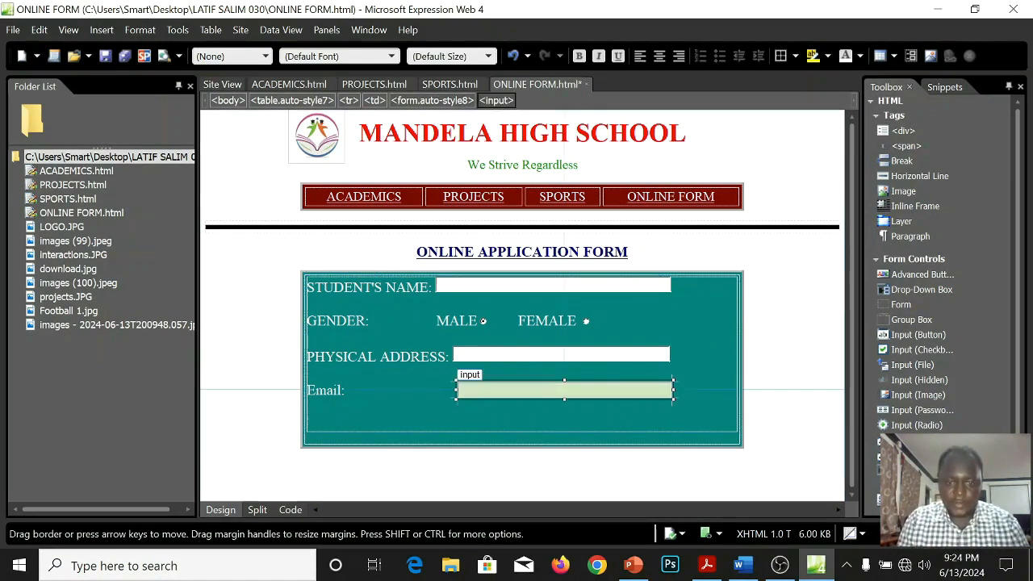
pyautogui.moveTo(457, 391); pyautogui.dragTo(452, 391)
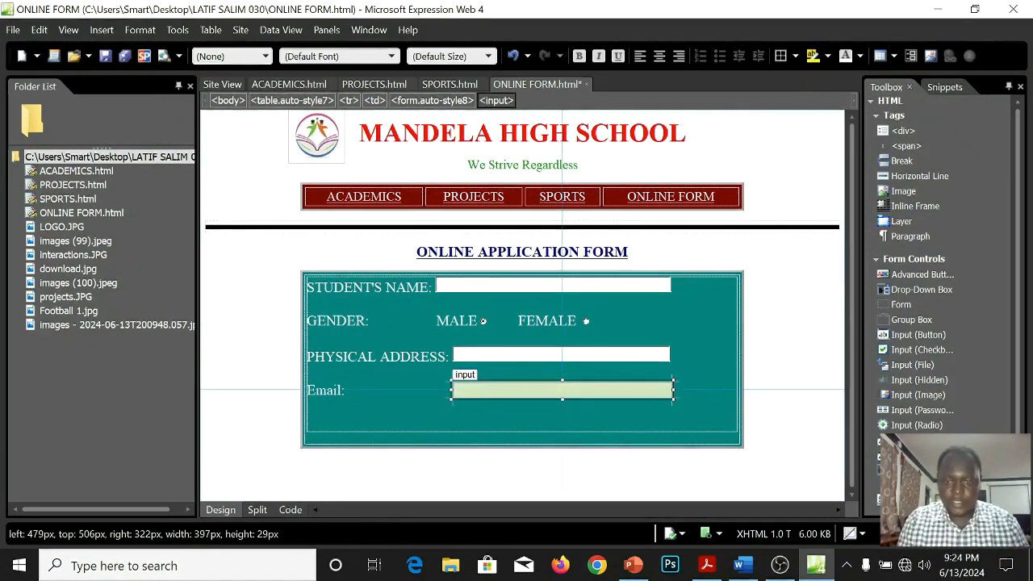
# Add a HOBBIES: label on the blank line below the Email row.
pyautogui.click(363, 421)
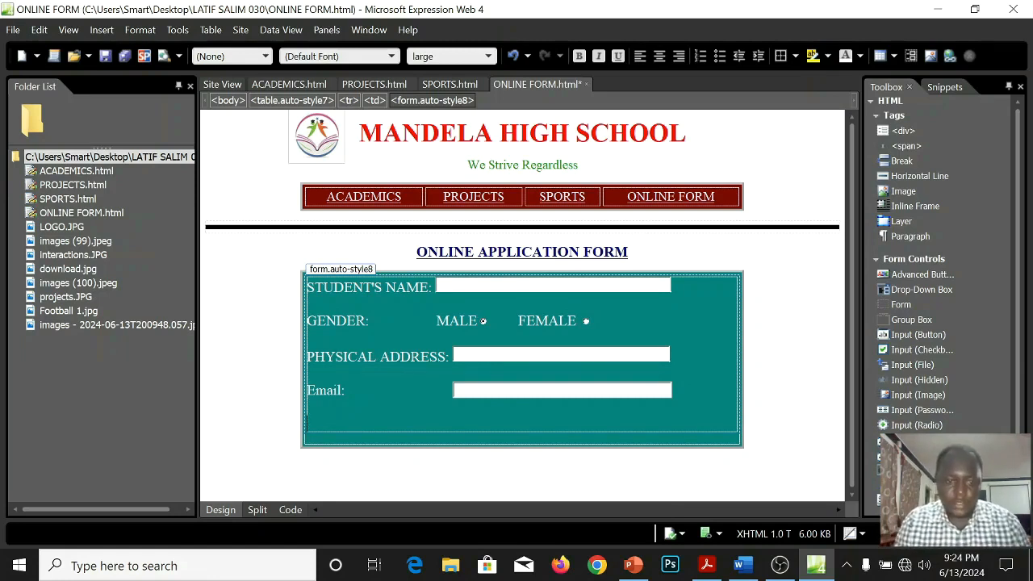
pyautogui.write('Honn')
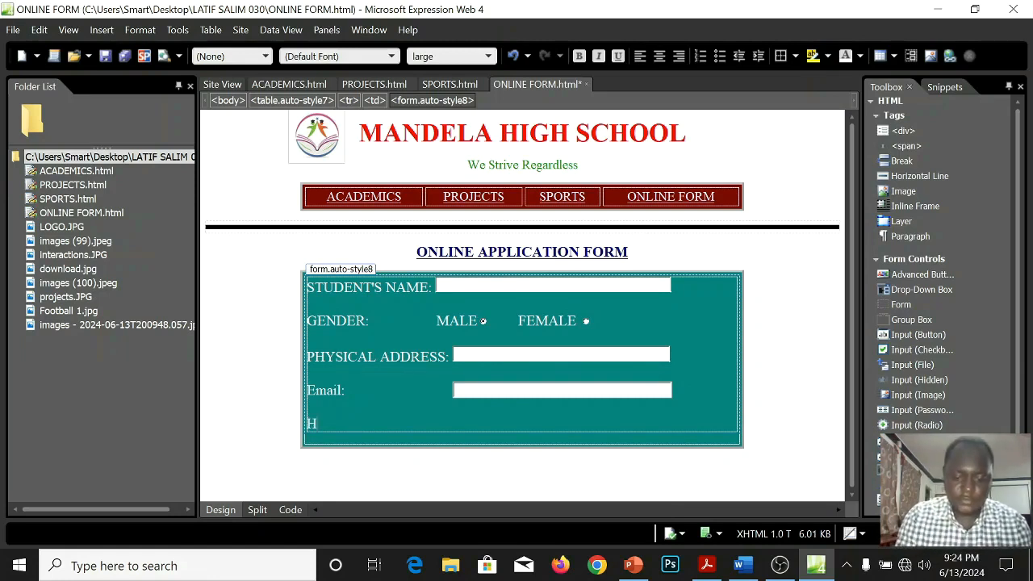
pyautogui.press('BackSpace')
pyautogui.press('BackSpace')
pyautogui.press('BackSpace')
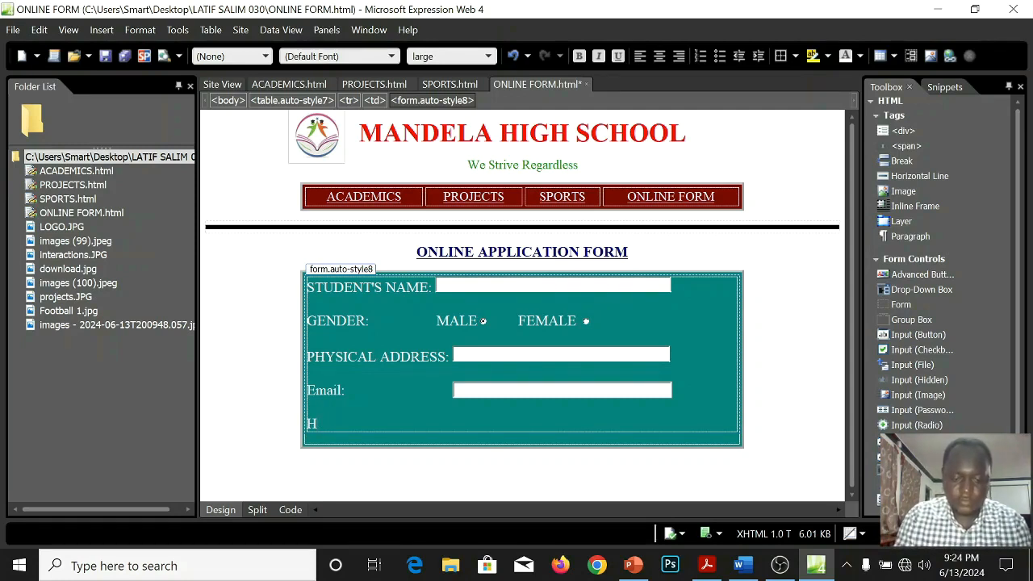
pyautogui.write('OBBIES')
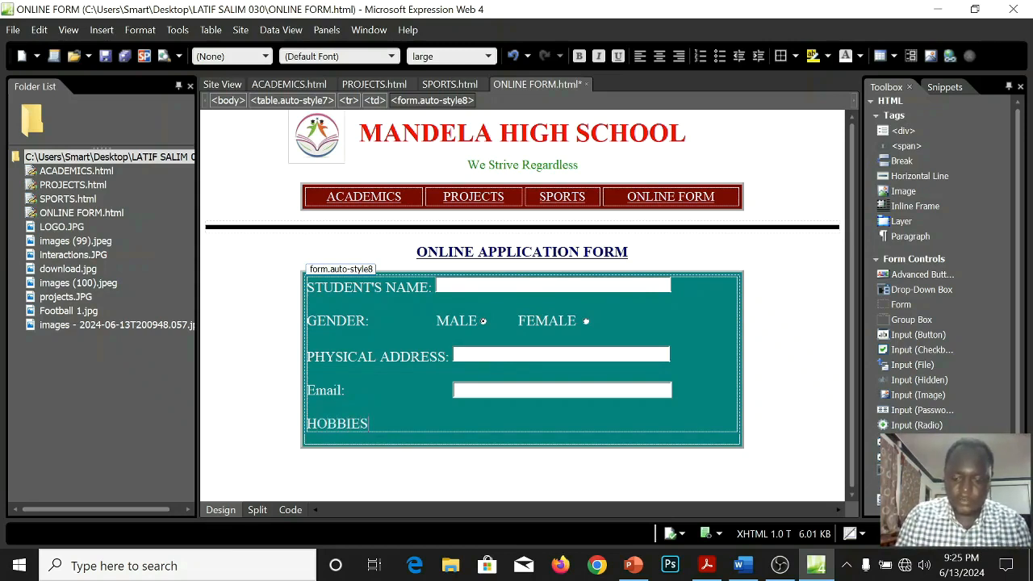
pyautogui.write(': MDD CRICKET FOOTBALL NETBALL')
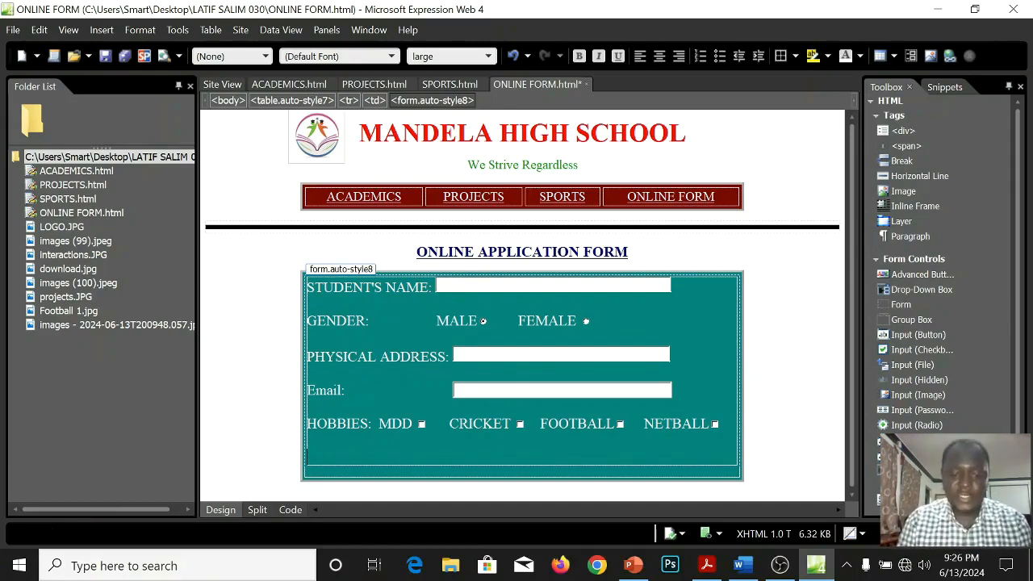
# Add the labels ATTACH CV/RESUME: and MORE ABOUT YOURSELF: on separate lines below the hobbies row.
pyautogui.write('ATT')
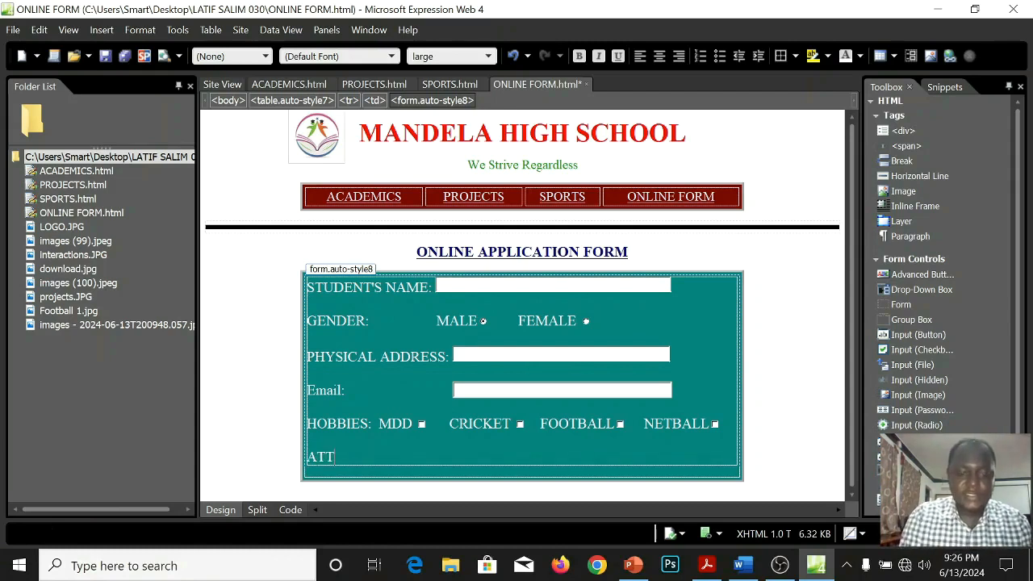
pyautogui.write('ACH CV/RESUME:')
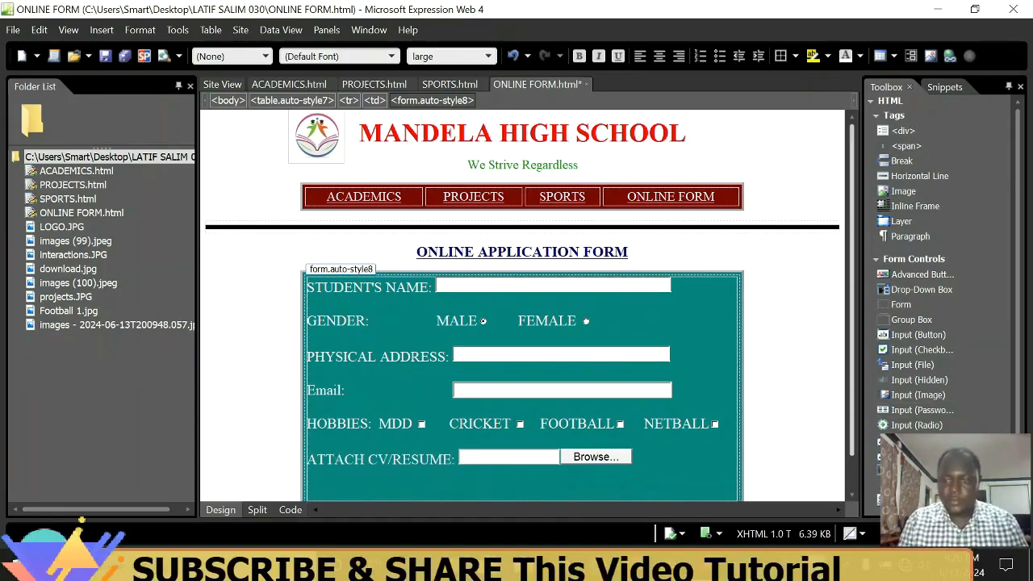
pyautogui.press('Return')
pyautogui.scroll(-1, 522, 305)
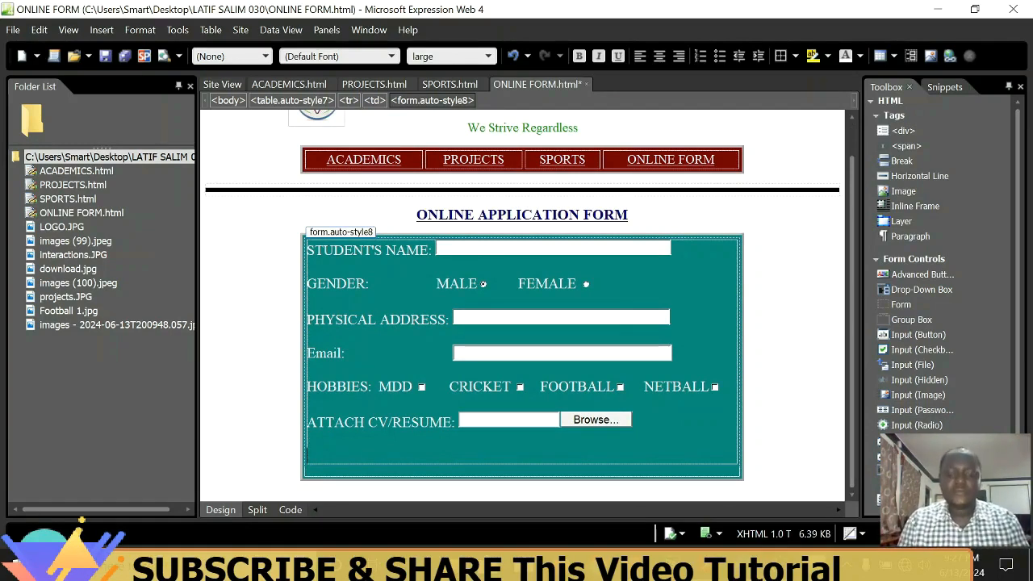
pyautogui.write('MORE ABOUT YOURSELF:')
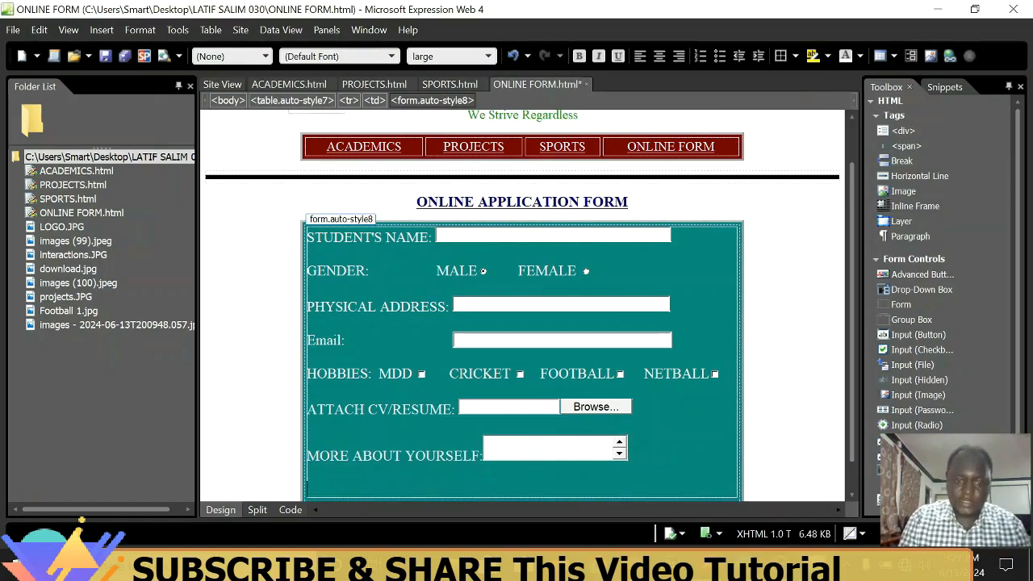